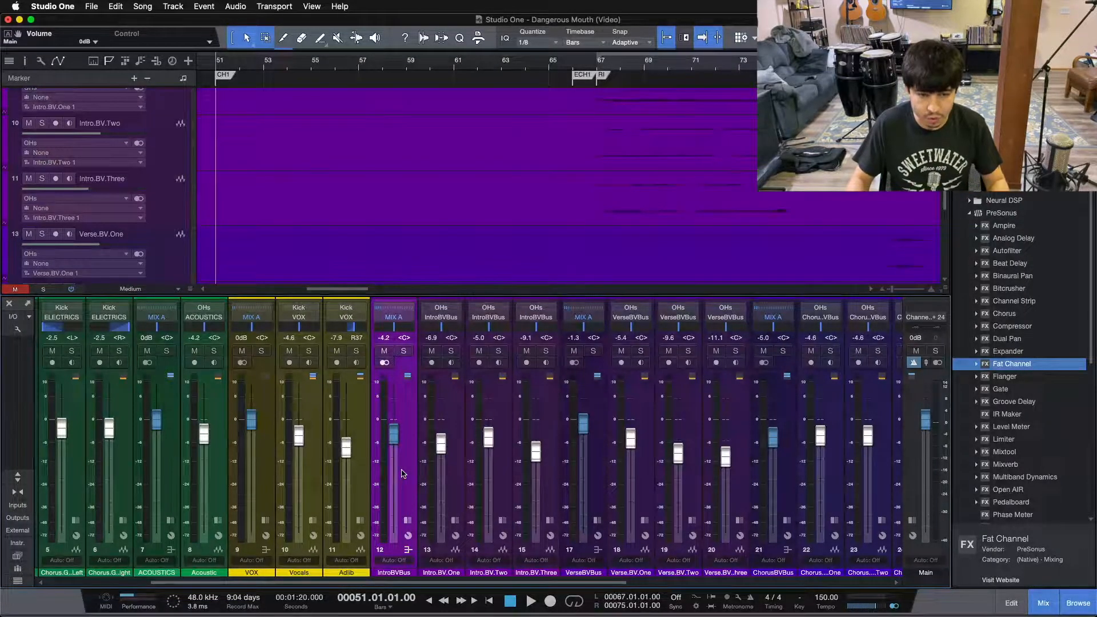
Look through the guitar, vocal and intro background vocal tracks between the chorus and the RI marker at bar 67.
scroll(597, 175, "up", 2)
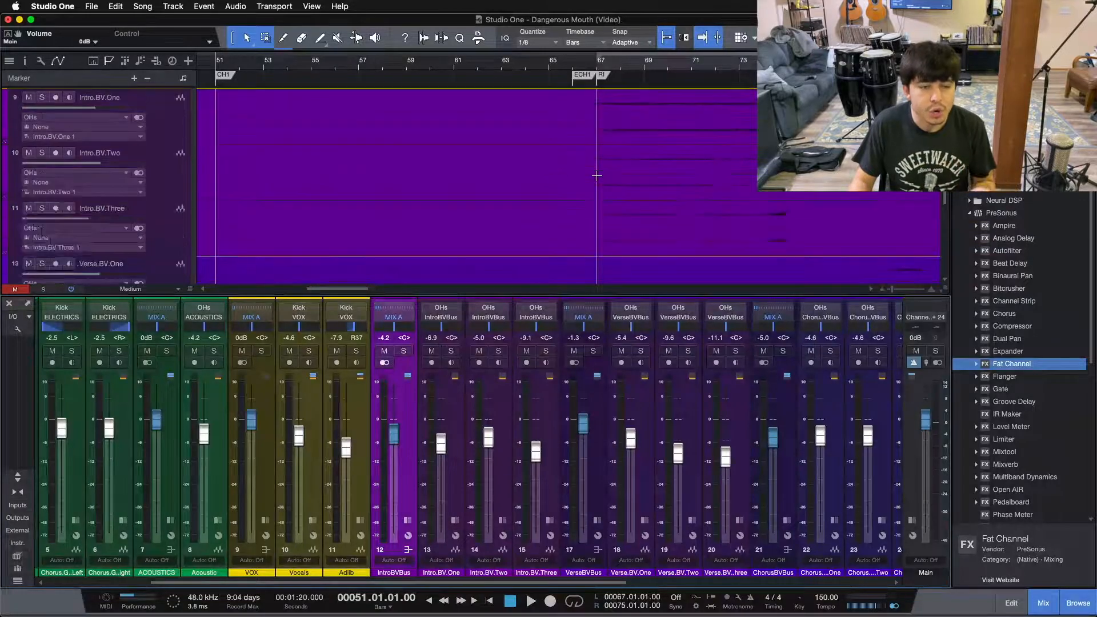
scroll(597, 175, "up", 8)
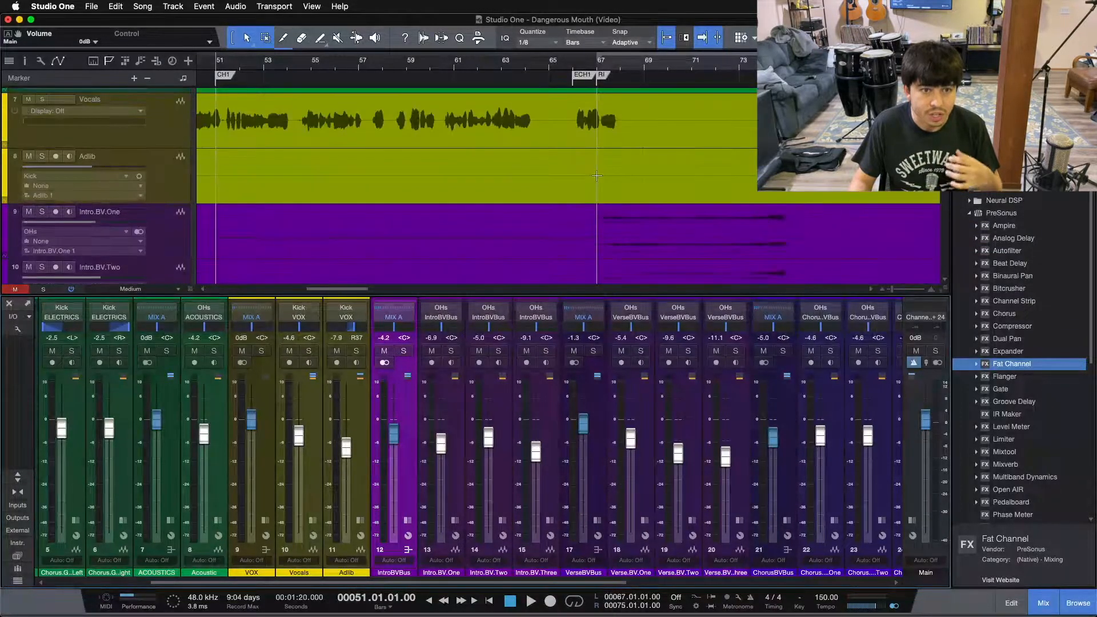
scroll(596, 176, "down", 7)
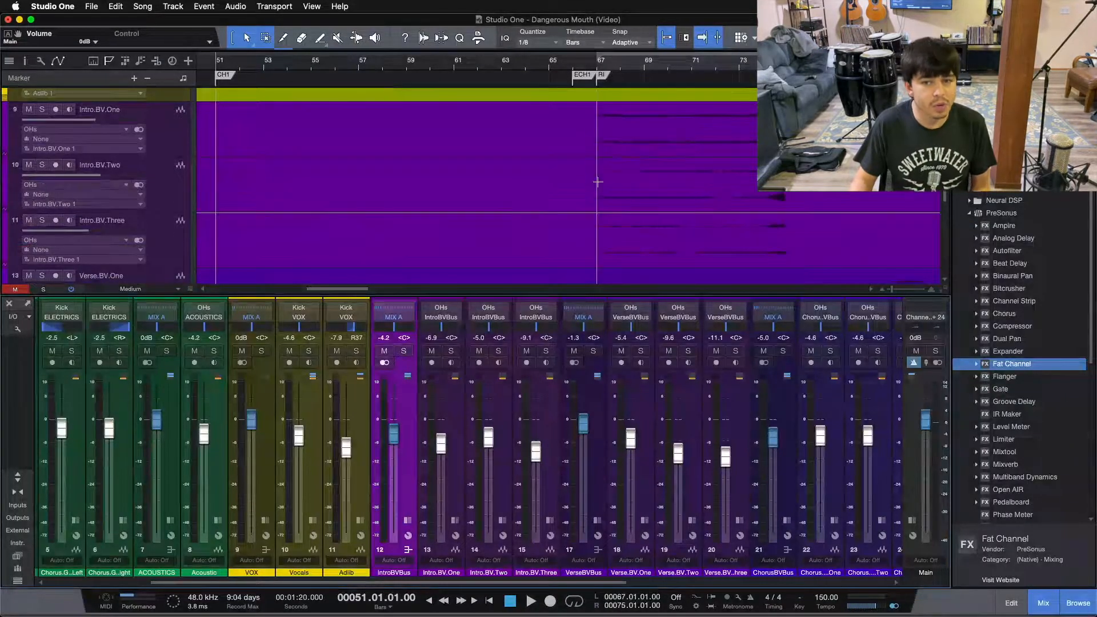
left_click(595, 161)
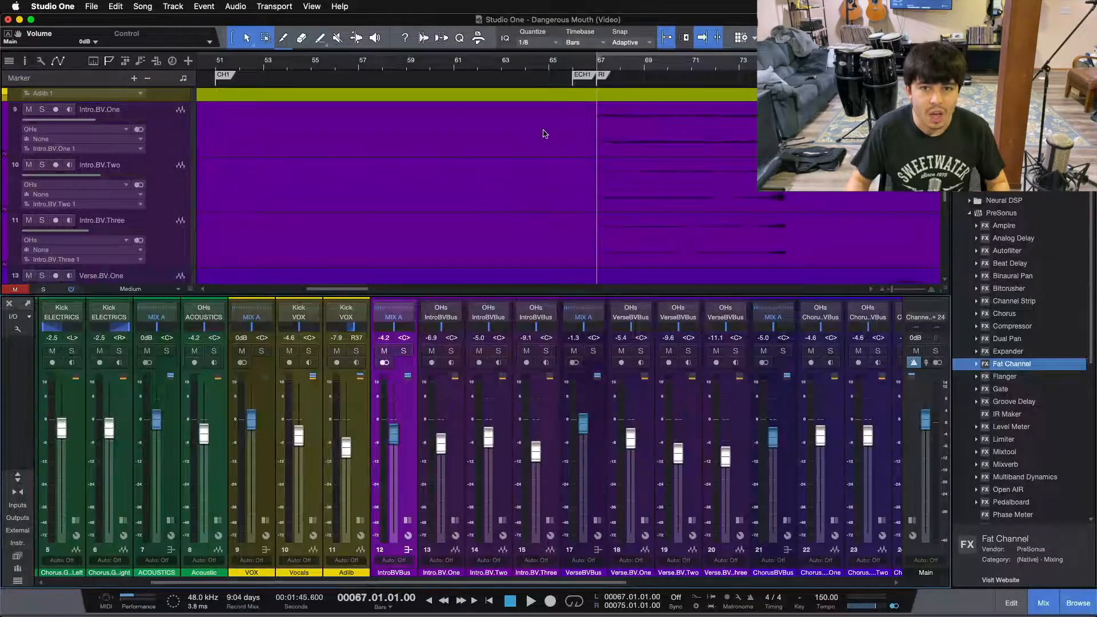
scroll(417, 98, "up", 6)
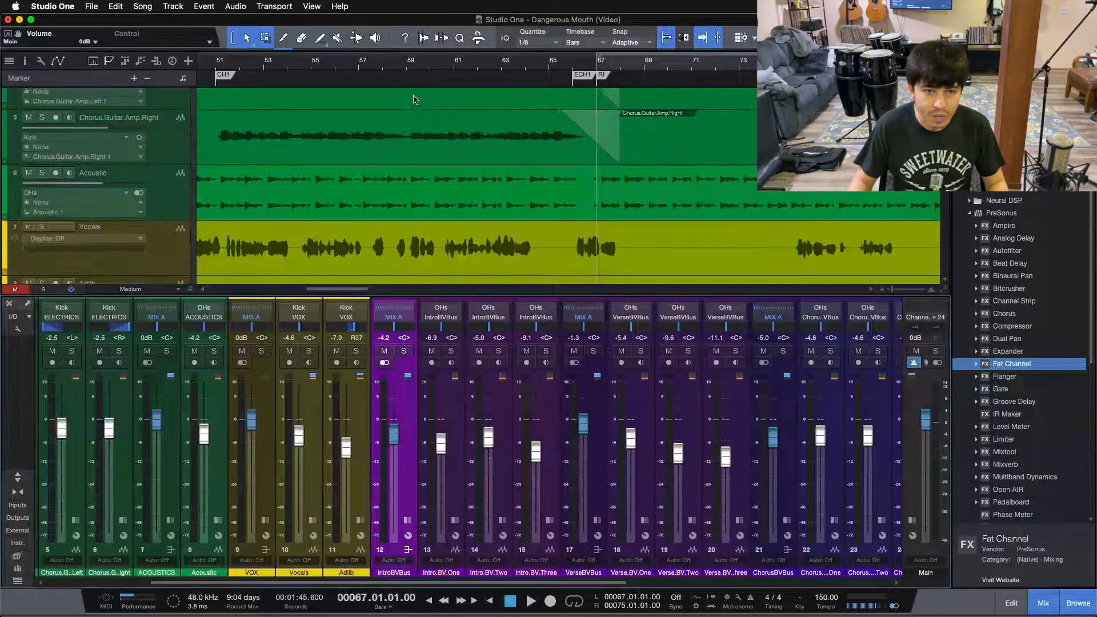
scroll(413, 95, "down", 9)
left_click(407, 67)
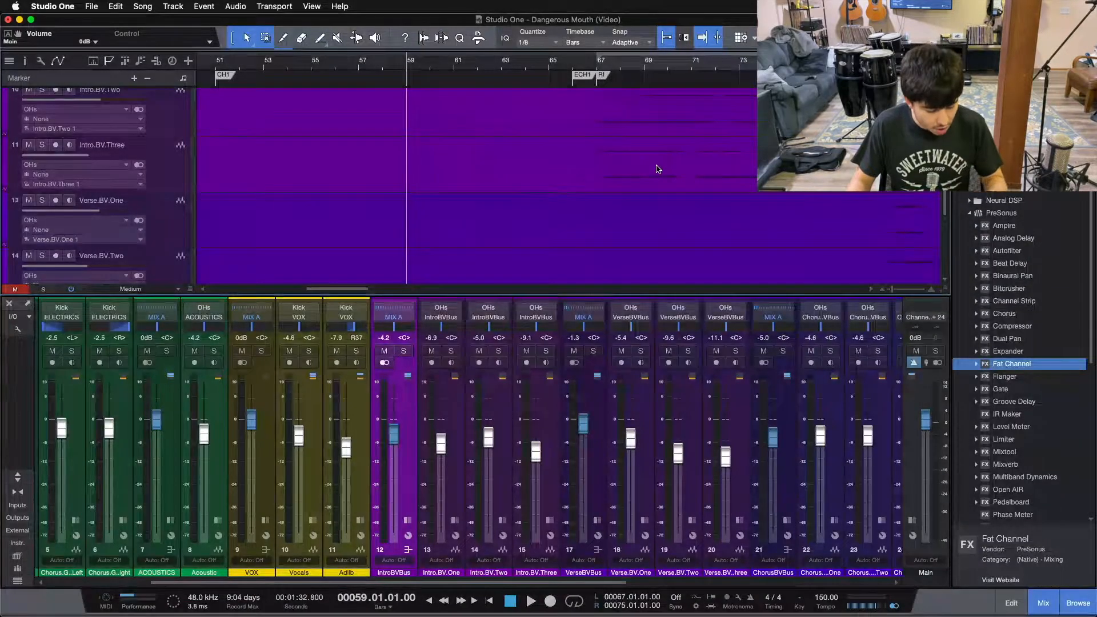
Hide the mixer console to enlarge the arrangement and move the playhead to the loop start at bar 67.
key("F3")
scroll(743, 216, "up", 9)
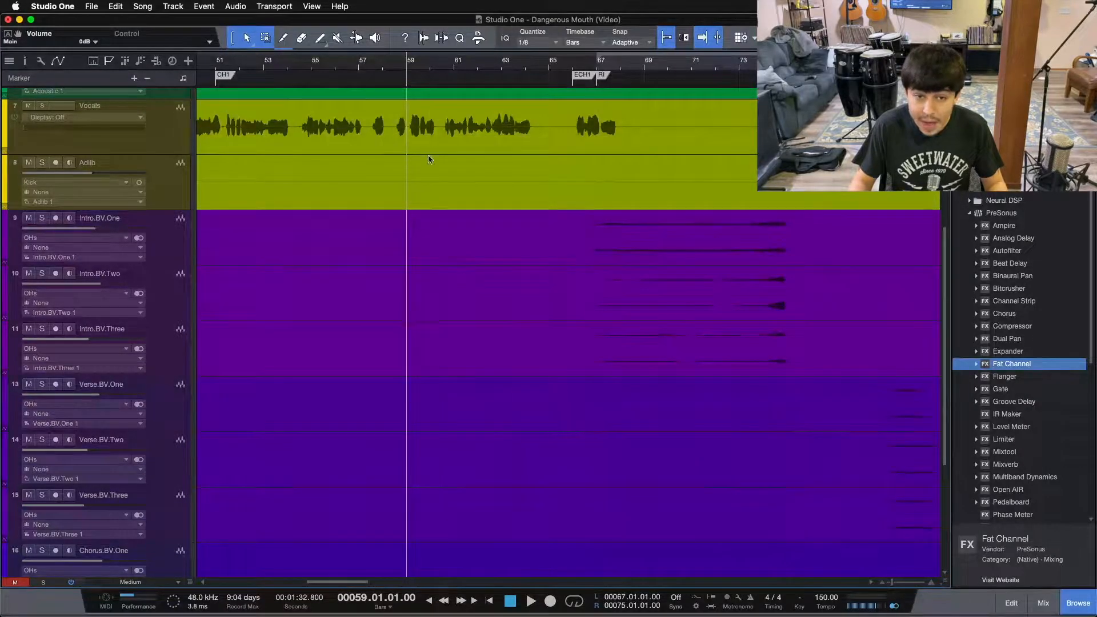
left_click_drag(518, 64, 413, 65)
key("KP_1")
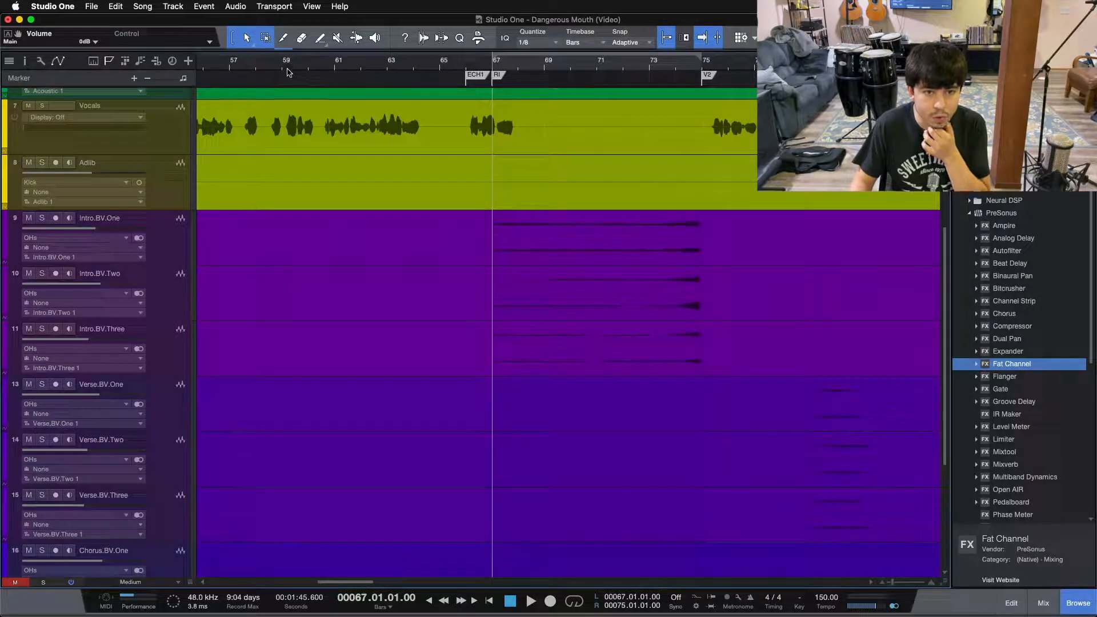
Play the song from bar 59 through the RI section into V2.
left_click_drag(254, 62, 368, 52)
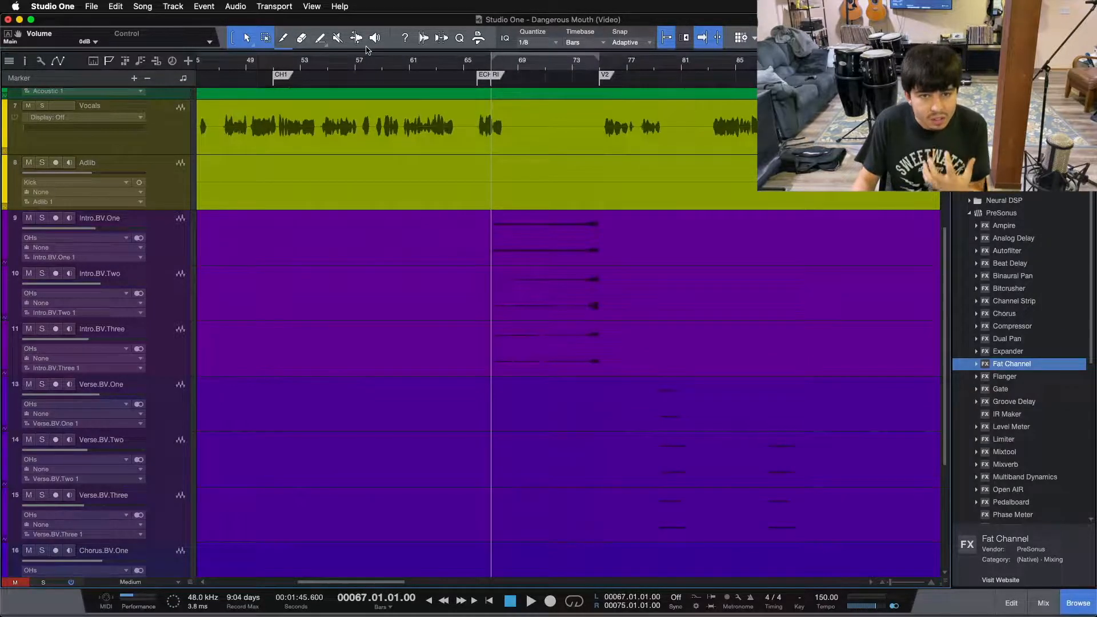
left_click(383, 62)
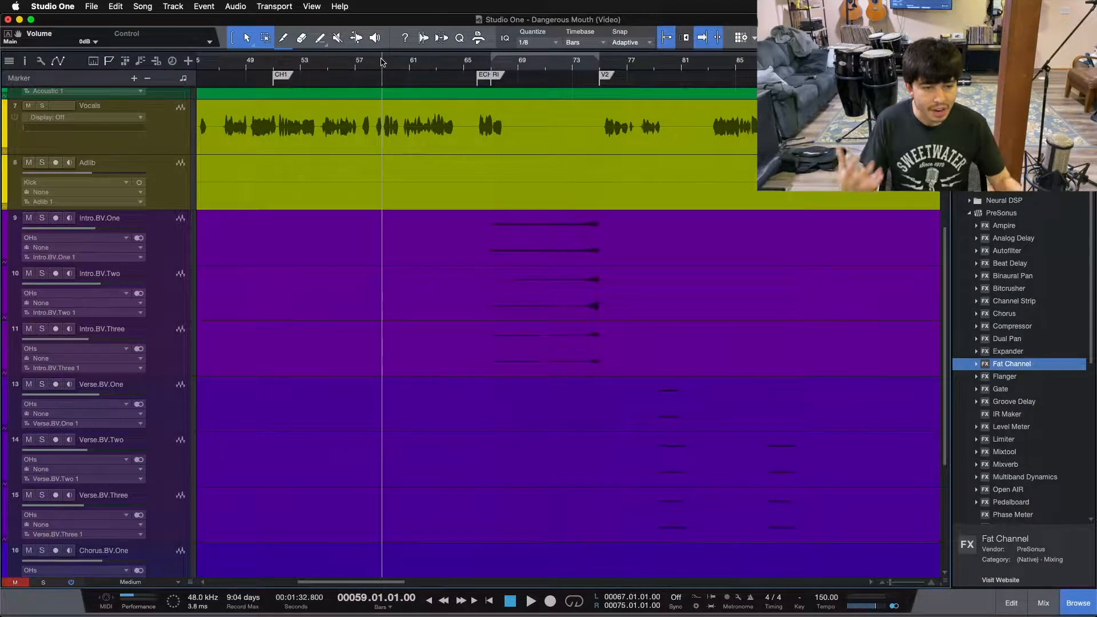
left_click_drag(519, 69, 534, 84)
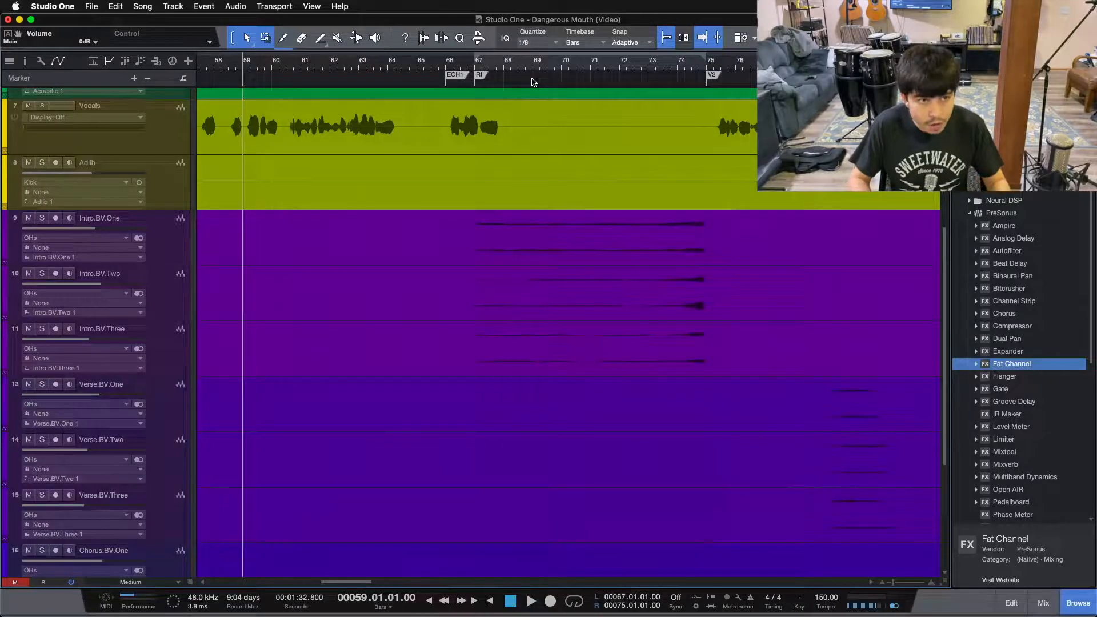
scroll(592, 322, "up", 1)
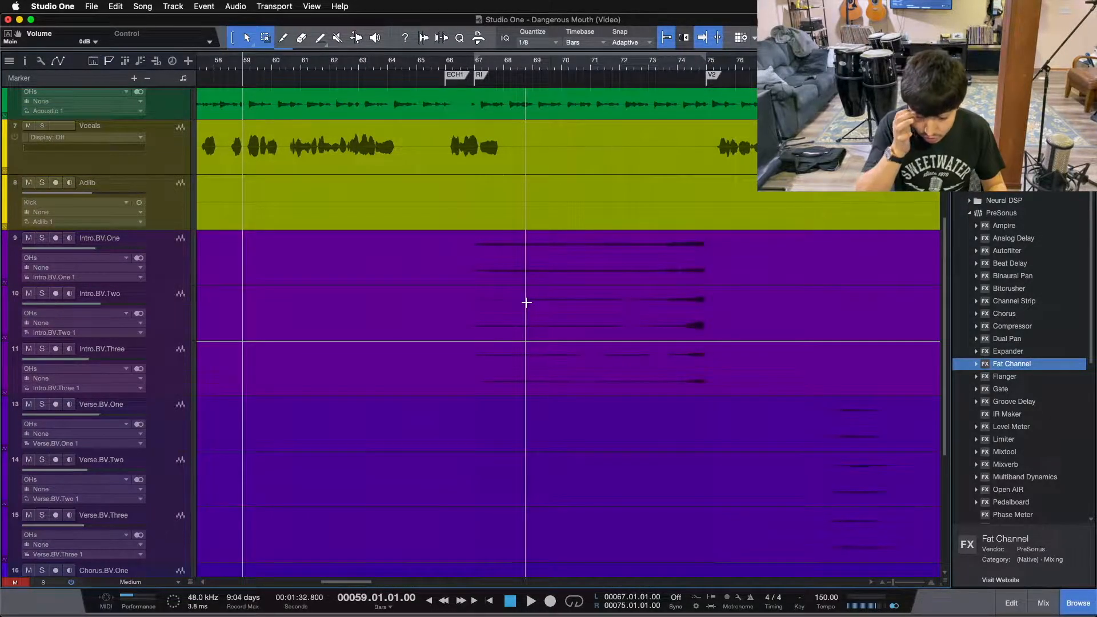
key("space")
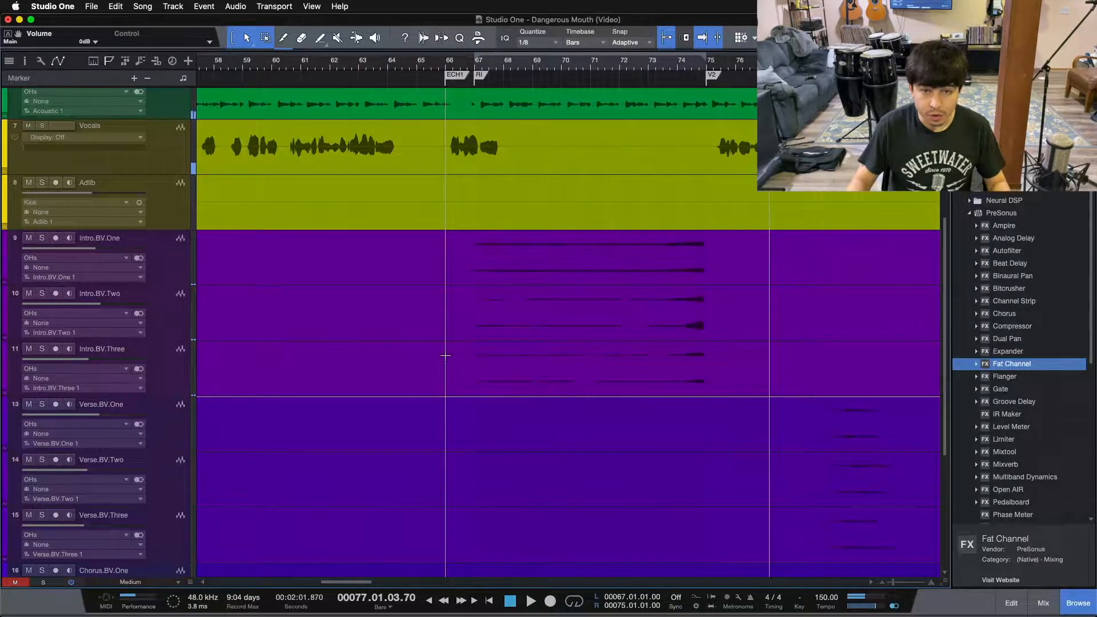
Compare the shaker, guitar, vocal and intro background vocal parts in the chorus from bar 51 with the RI section from bar 67.
left_click(474, 255)
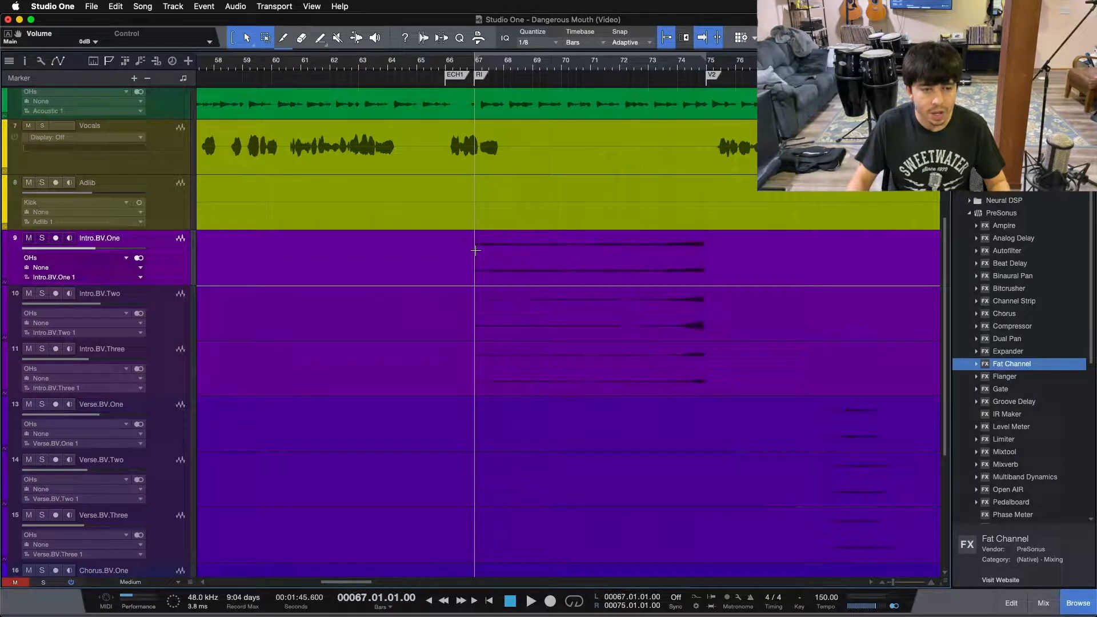
scroll(411, 206, "up", 5)
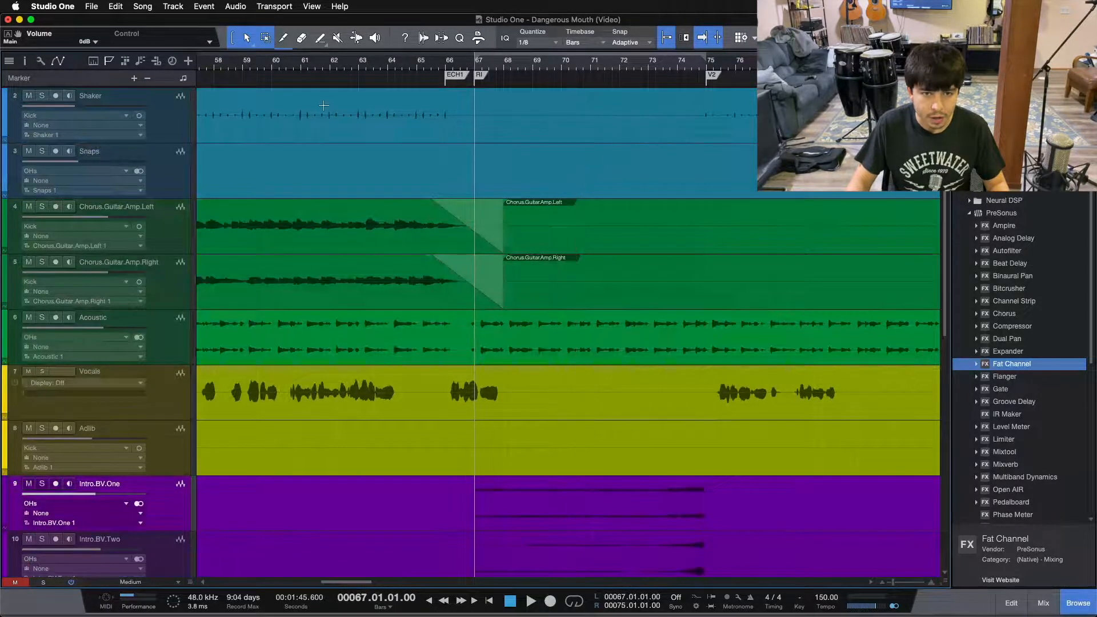
left_click_drag(319, 66, 472, 52)
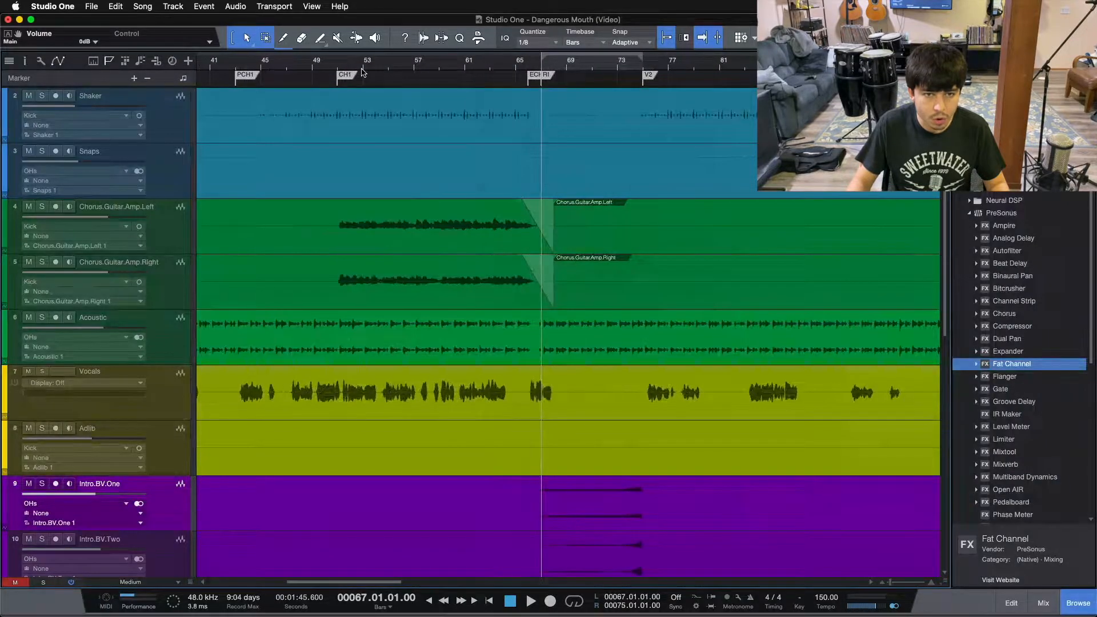
left_click(335, 68)
scroll(423, 286, "down", 10)
scroll(423, 285, "up", 10)
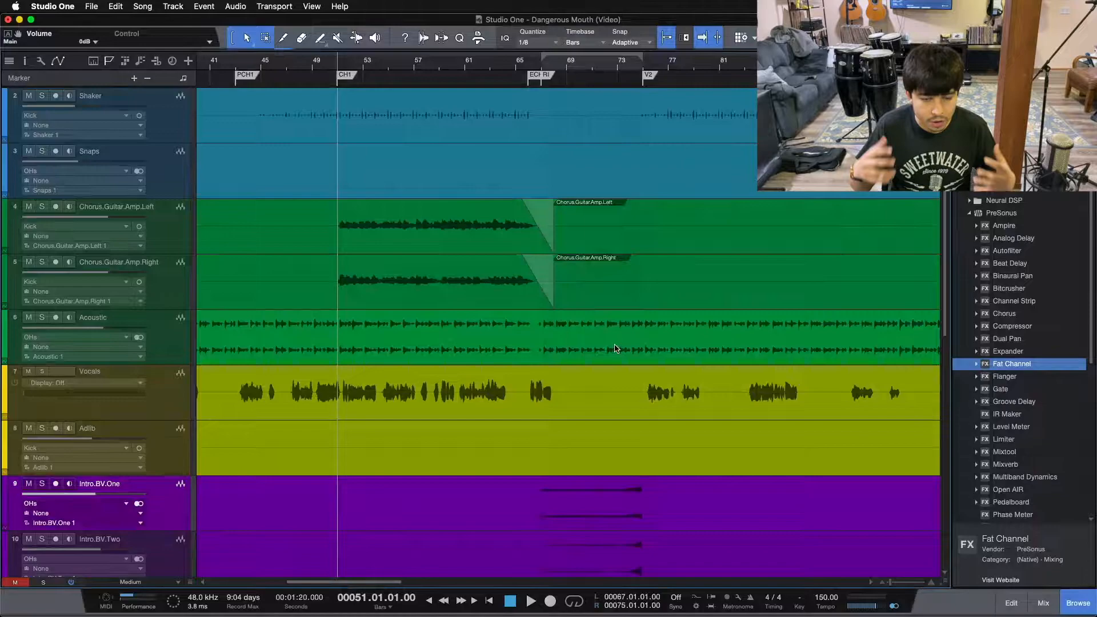
left_click_drag(580, 68, 470, 86)
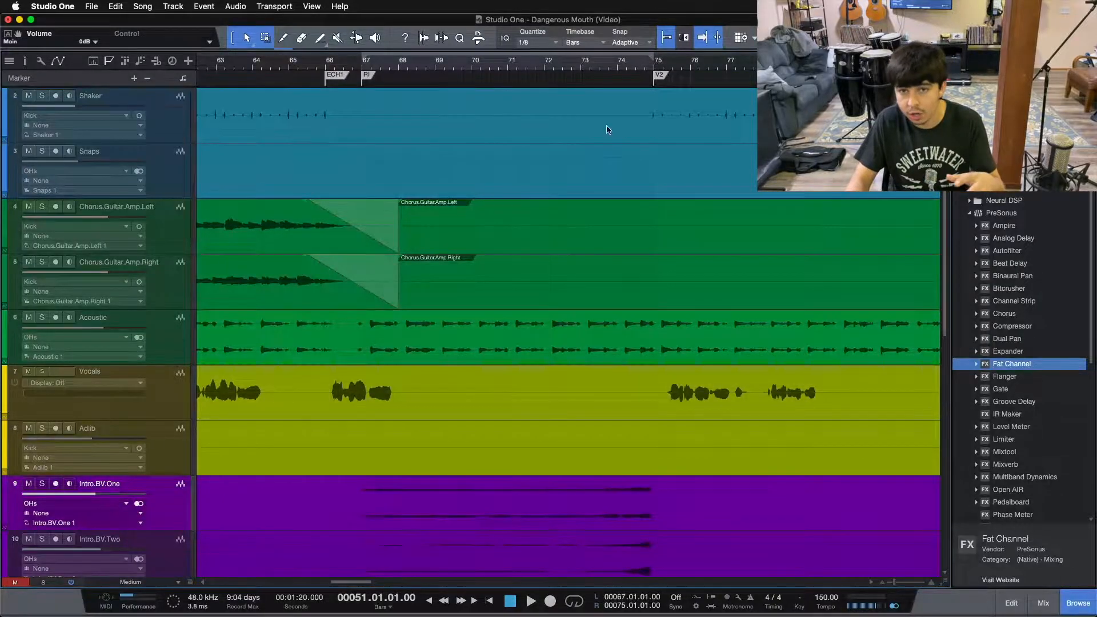
scroll(544, 175, "down", 5)
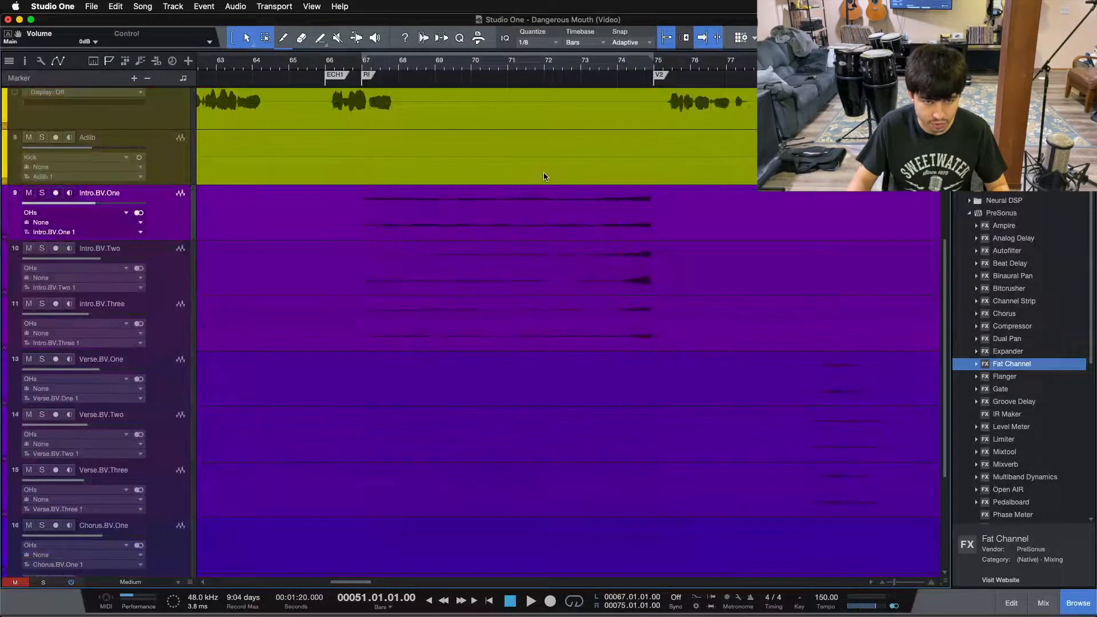
Play the RI section from bar 67, soloing the Intro.BV.One and Intro.BV.Two tracks in turn.
left_click(175, 334)
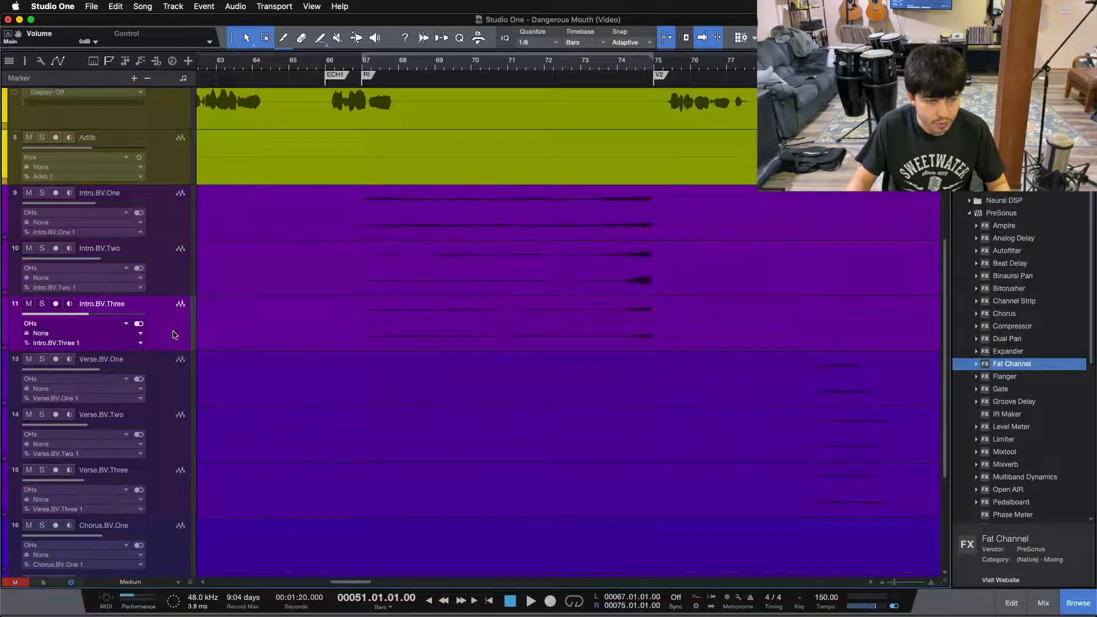
left_click(173, 219)
left_click(175, 260)
left_click(158, 338)
left_click(168, 221)
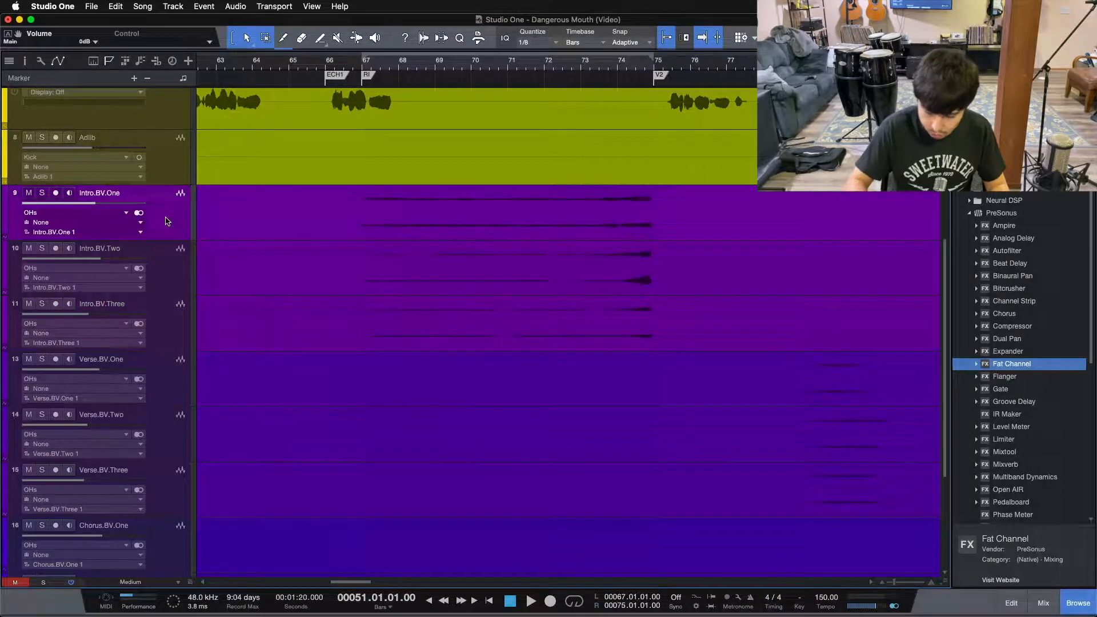
key("KP_1")
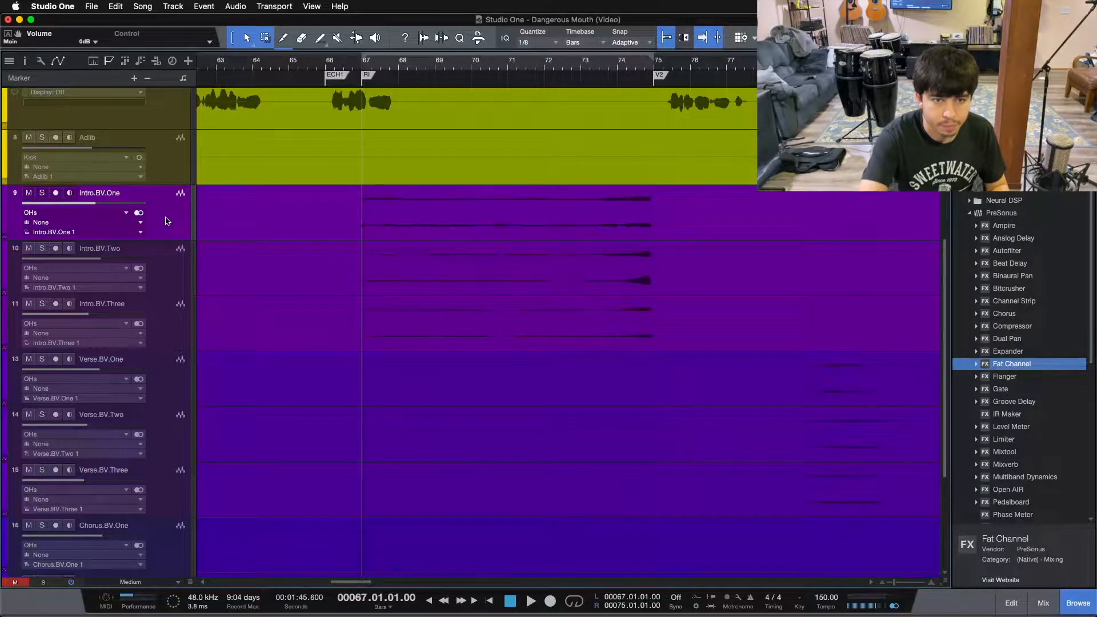
key("space")
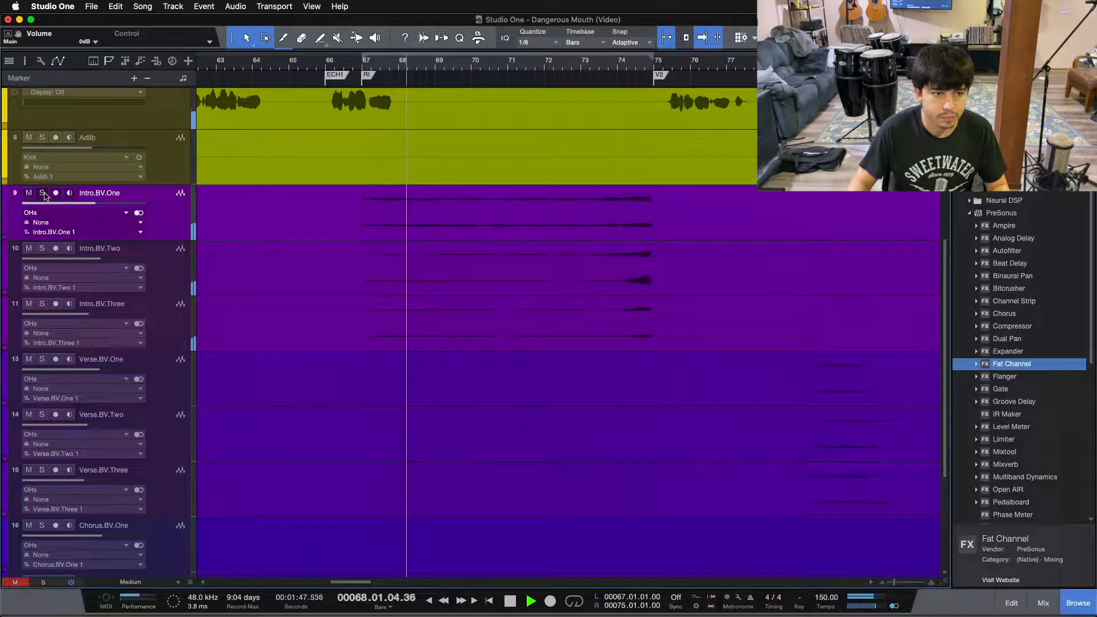
left_click(42, 194)
left_click(41, 250)
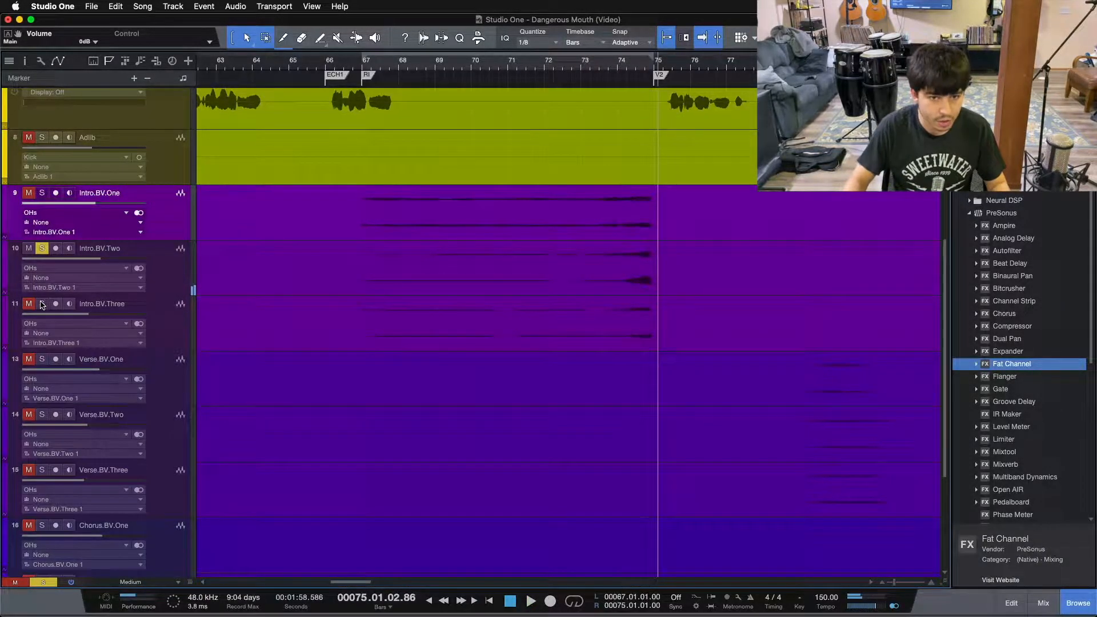
Duplicate the Intro.BV.Two track without its events and place the new track below Intro.BV.Three.
right_click(180, 275)
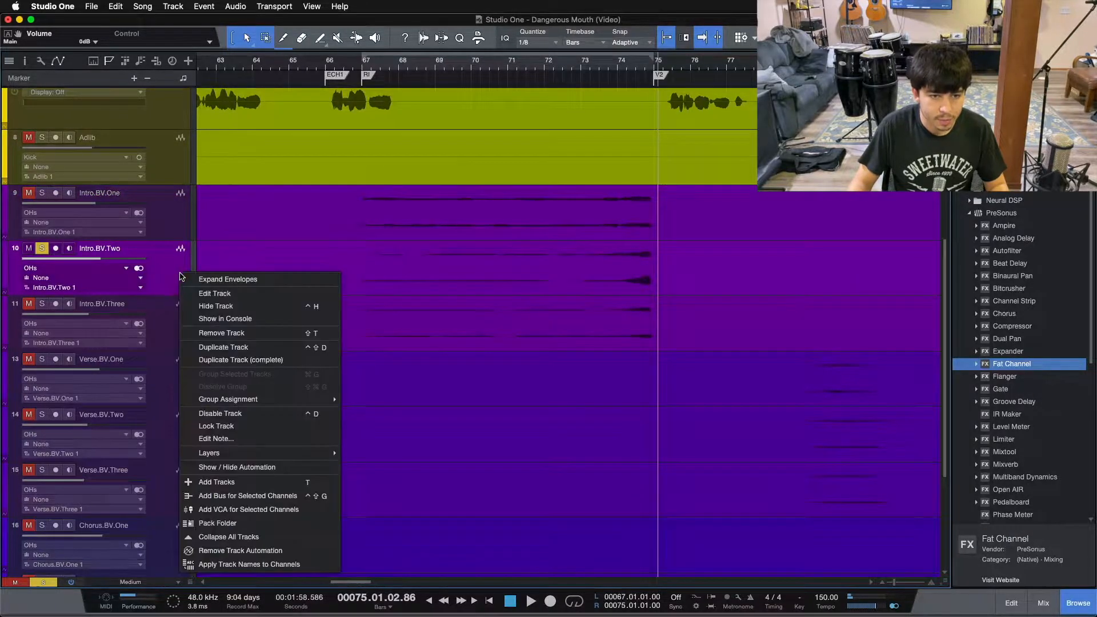
left_click(240, 348)
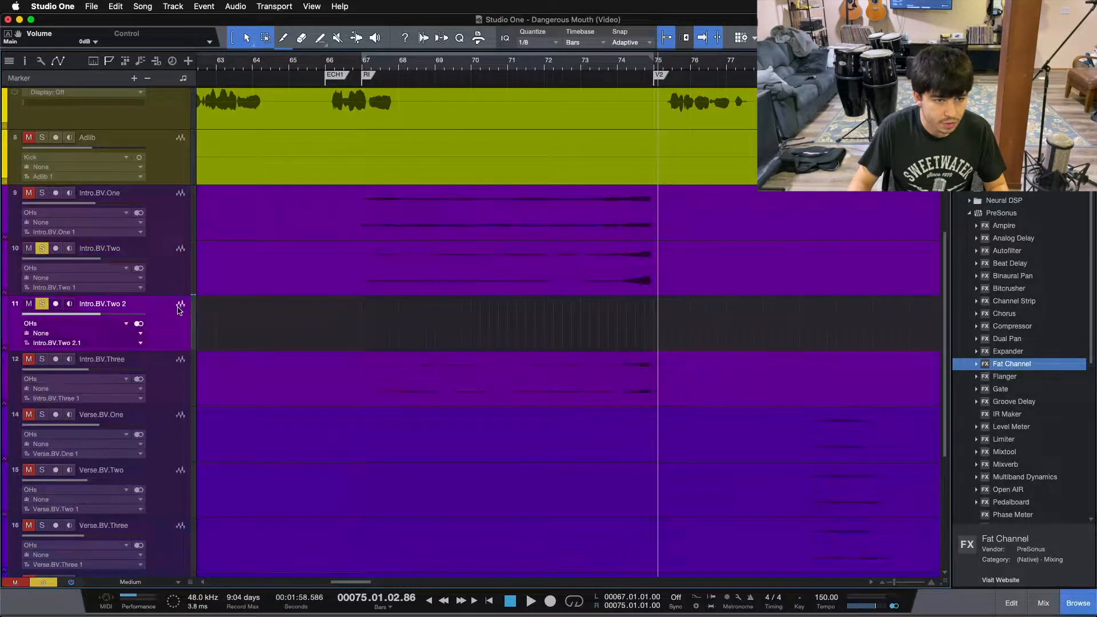
left_click_drag(173, 316, 168, 399)
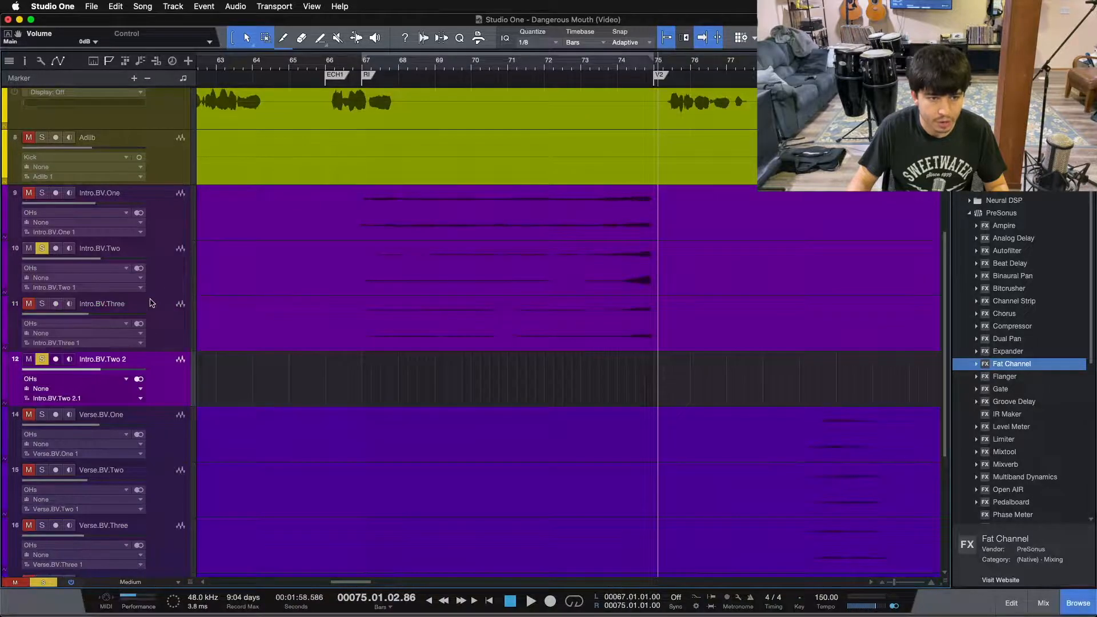
Copy the bar 66 to 76 section of Intro.BV.Two onto the Intro.BV.Two 2 track and solo only that track.
left_click_drag(327, 261, 685, 260)
left_click_drag(515, 406, 510, 394)
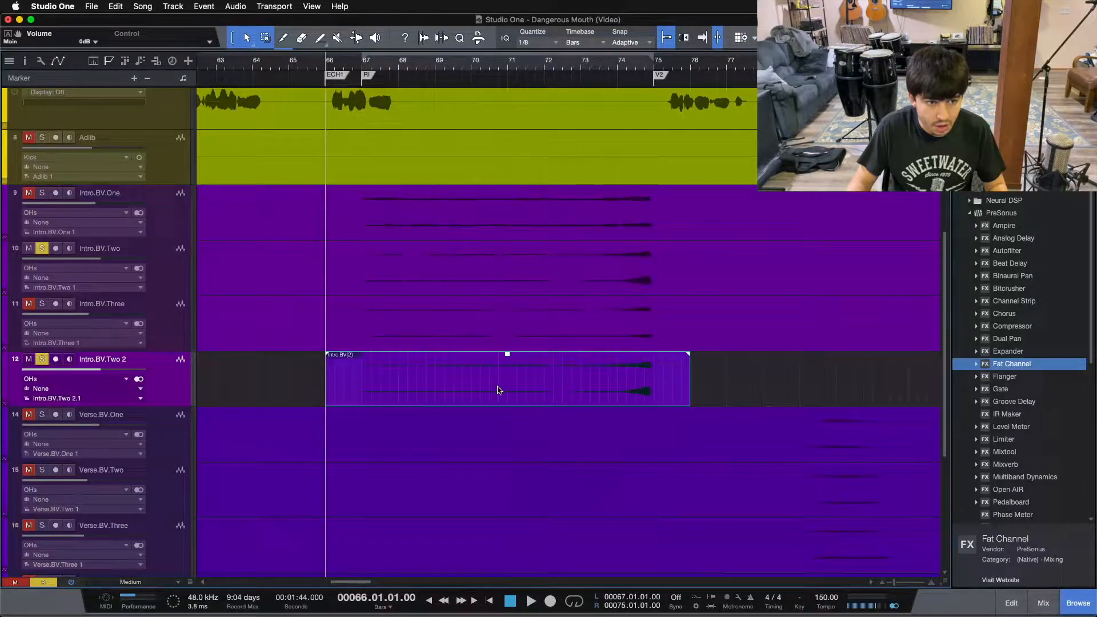
key("shift+s")
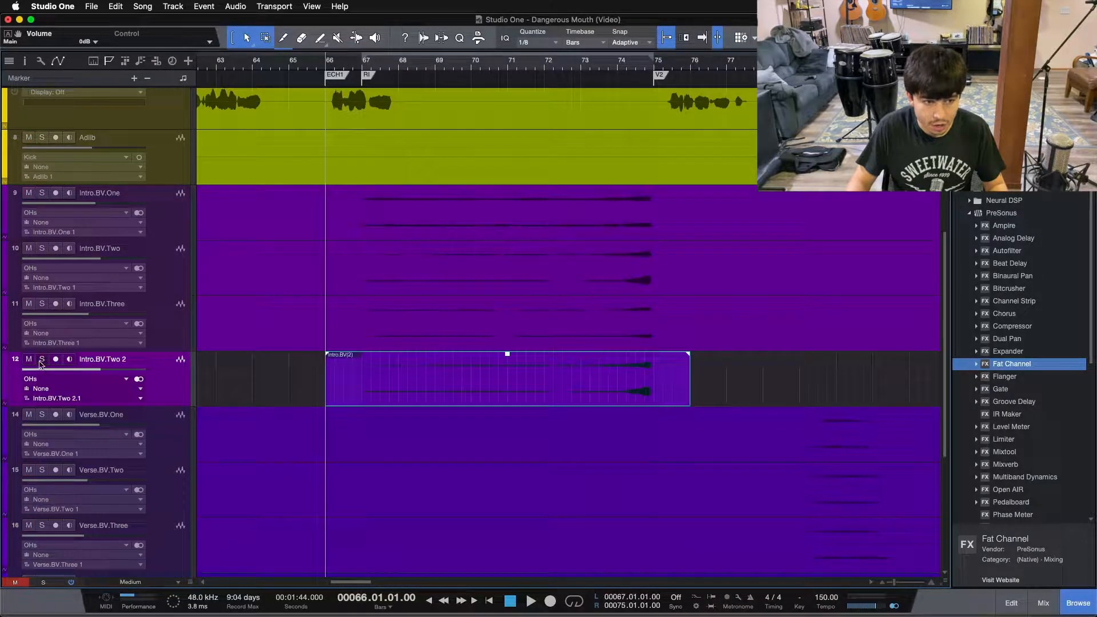
left_click(41, 360)
Set the copied Intro.BV(2) event's transpose to -12 in the inspector, and hide the inspector again.
left_click(27, 60)
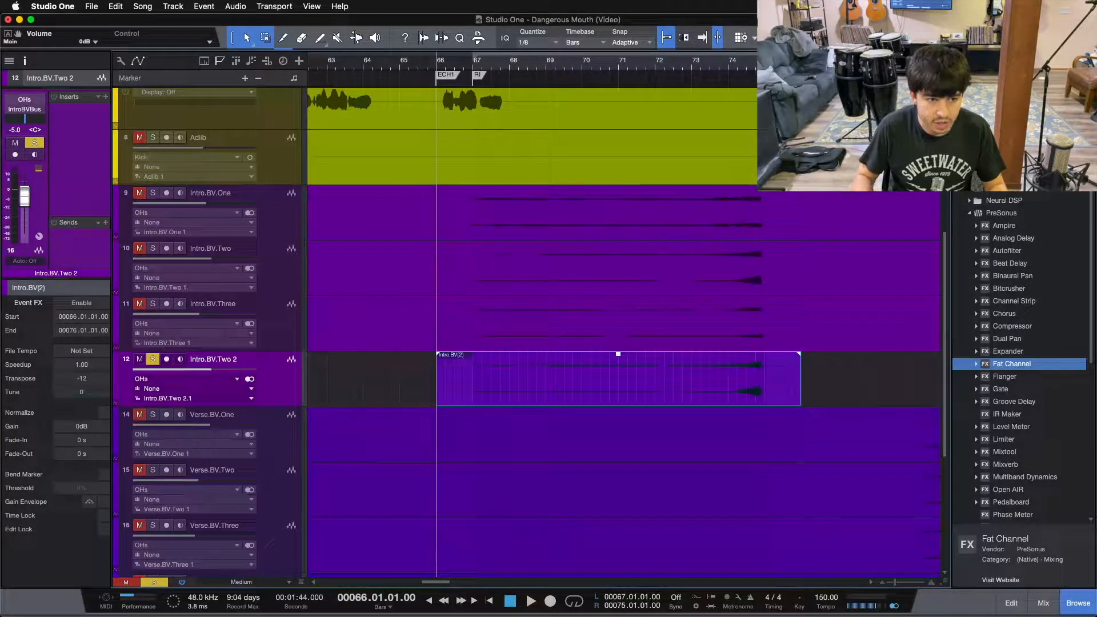
mouse_move(569, 70)
left_mouse_down()
mouse_move(512, 74)
mouse_move(526, 74)
left_mouse_up()
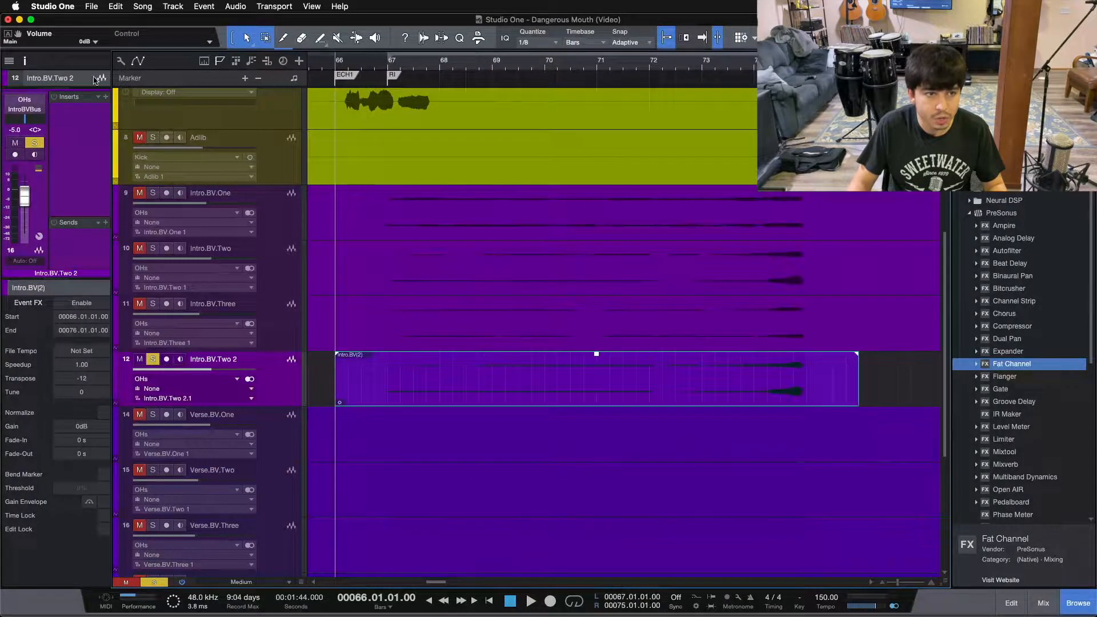
left_click(12, 61)
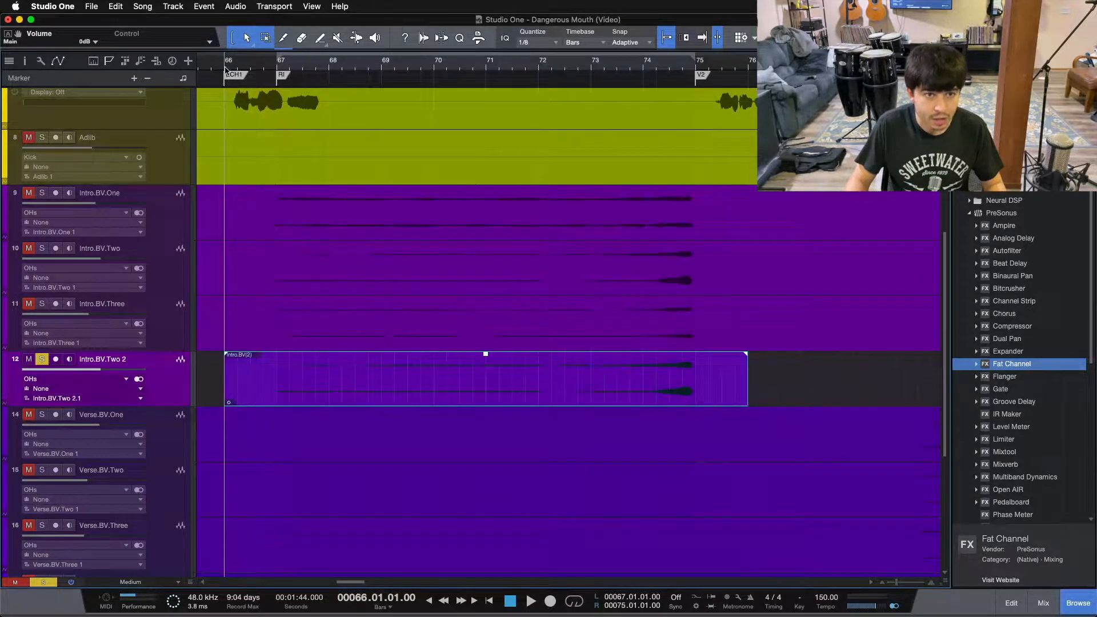
Play back the soloed, transposed background vocal copy from bar 67 to just past bar 75.
key("shift+n")
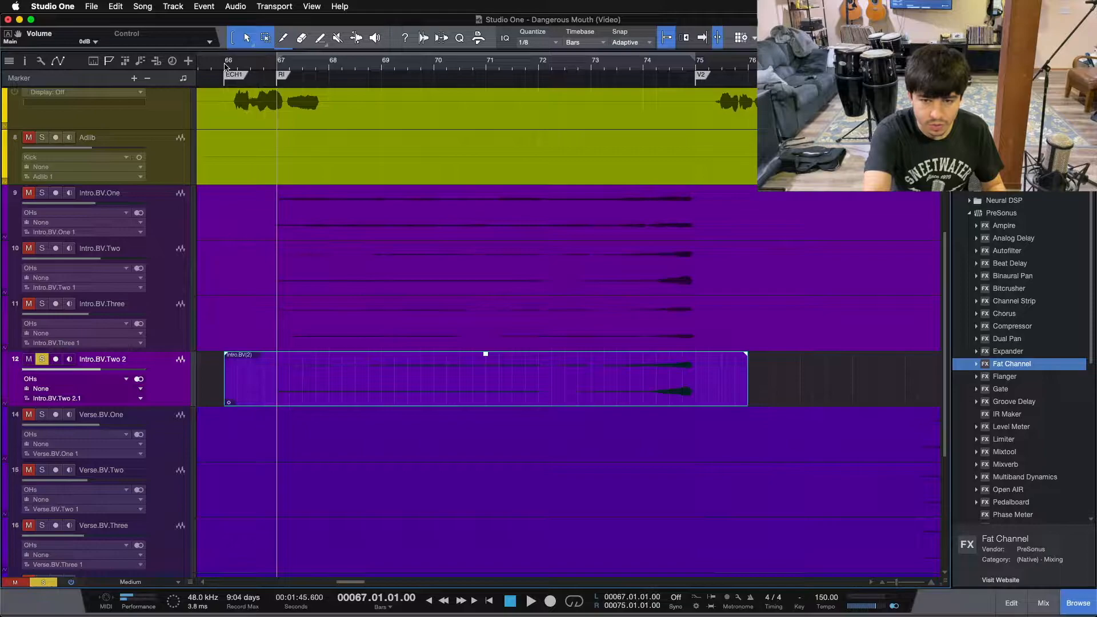
key("space")
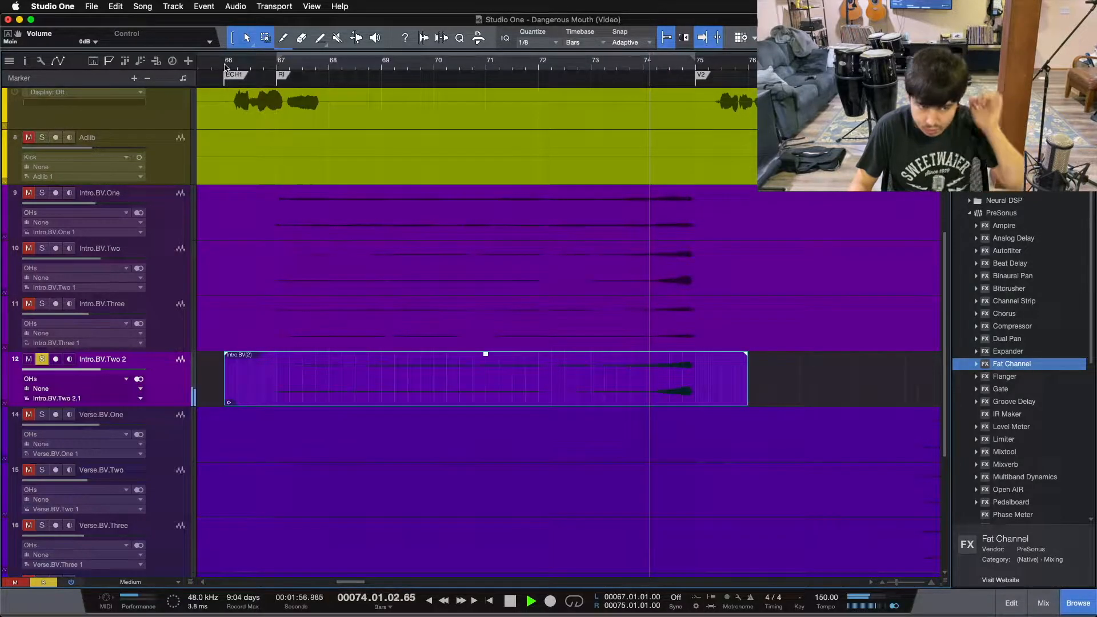
key("space")
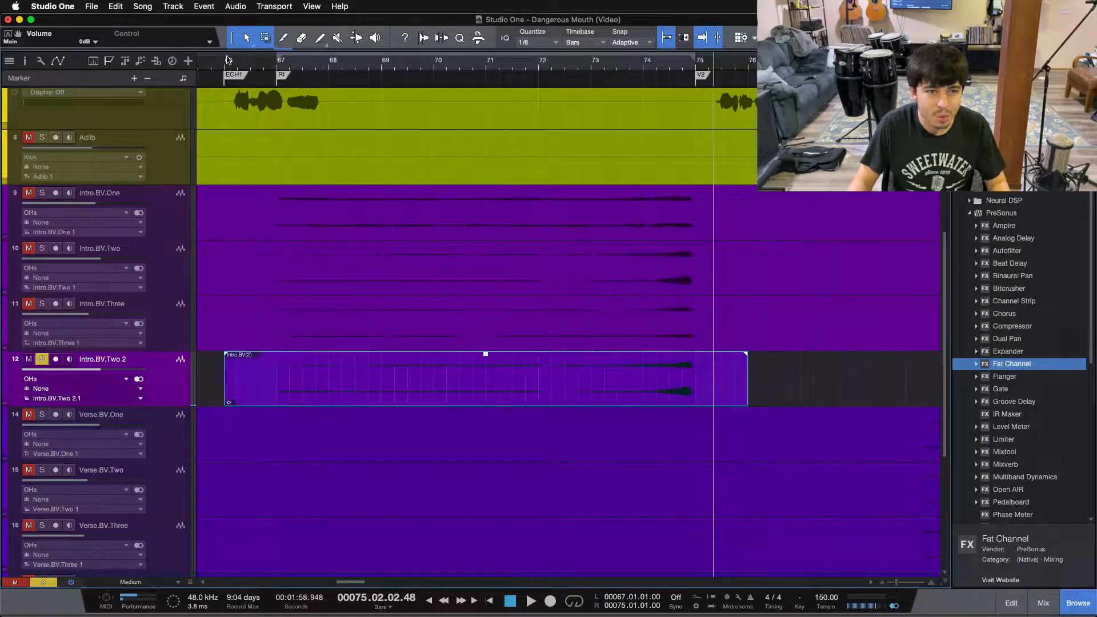
Pull the Intro.BV.Two 2 channel's volume all the way down in the mixer and solo the whole IntroBVBus.
left_click(228, 55)
key("F3")
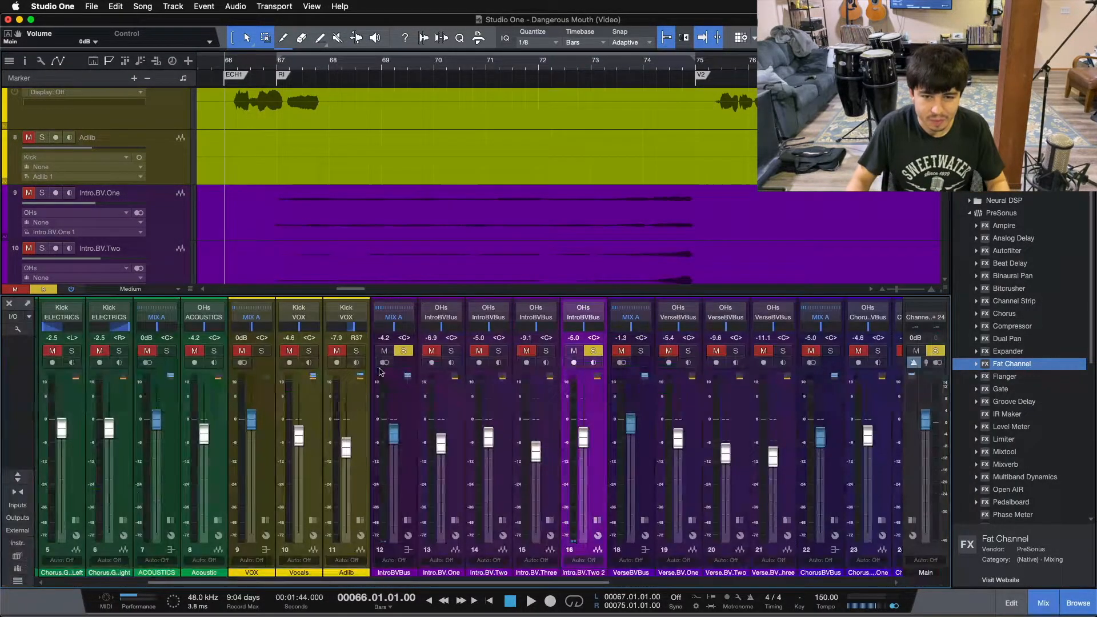
left_click_drag(583, 438, 582, 579)
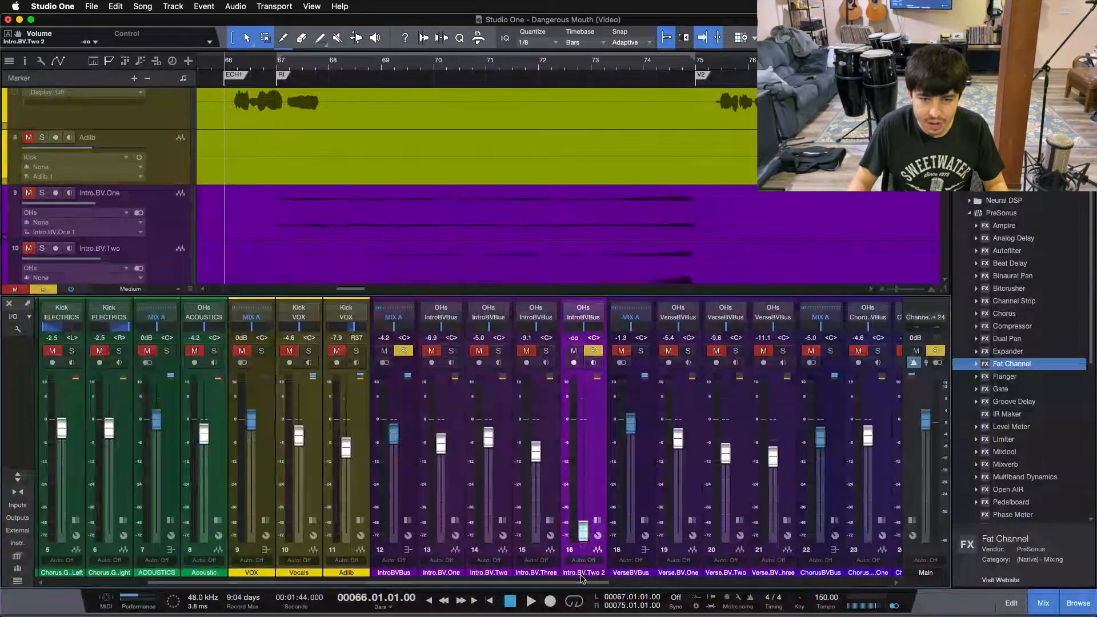
left_click(403, 351)
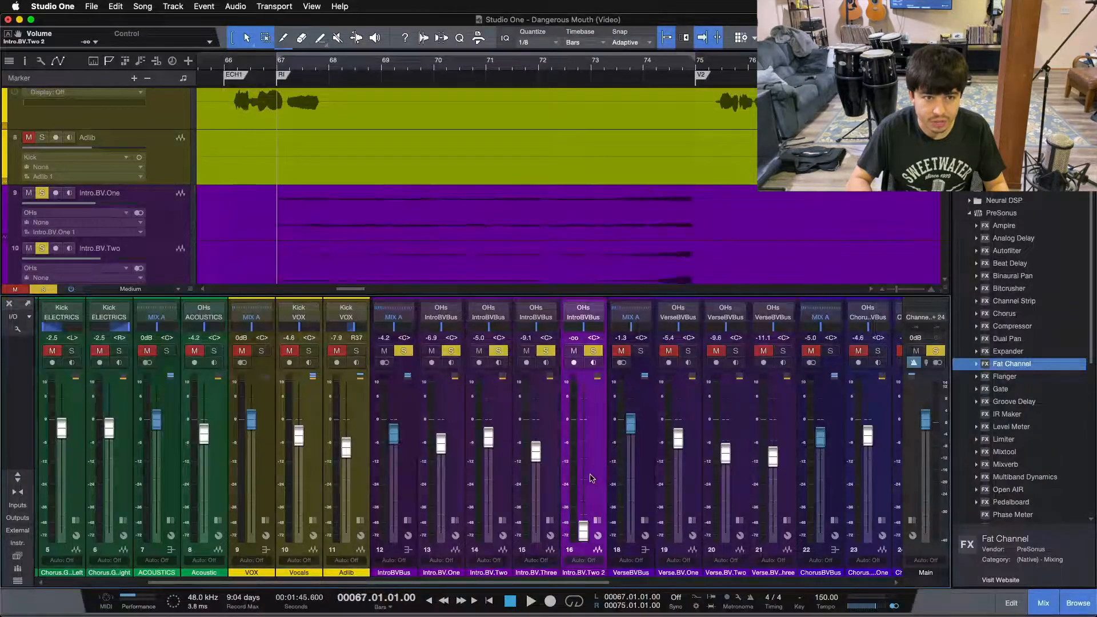
Loop playback over bars 67 to 75, raise the Intro.BV.Two 2 volume to -19.2 dB while listening, and close the mixer.
key("slash")
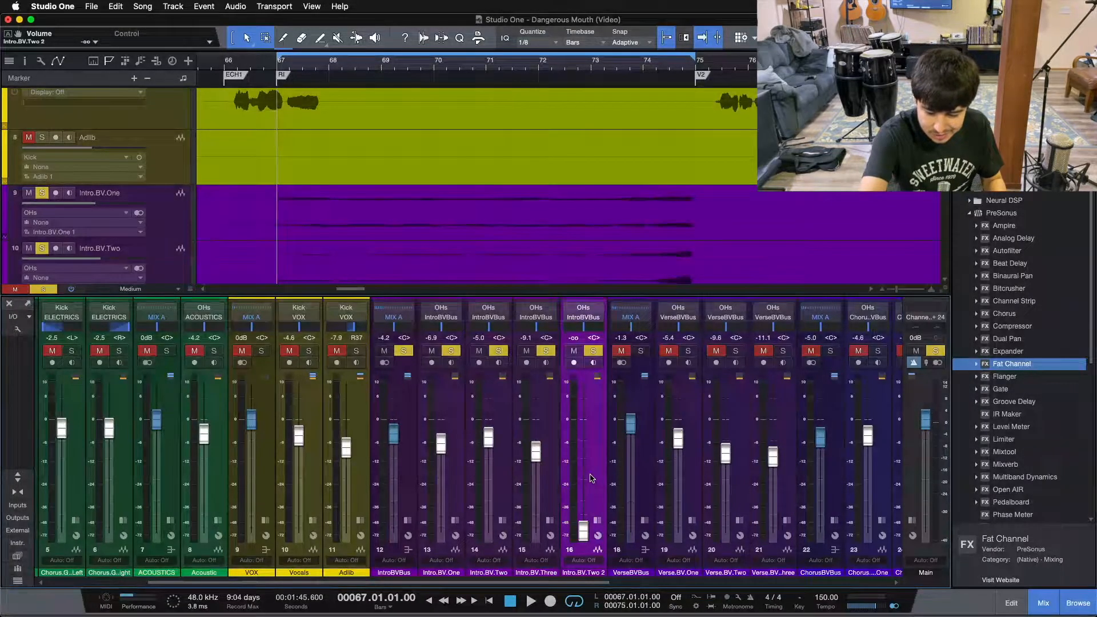
key("space")
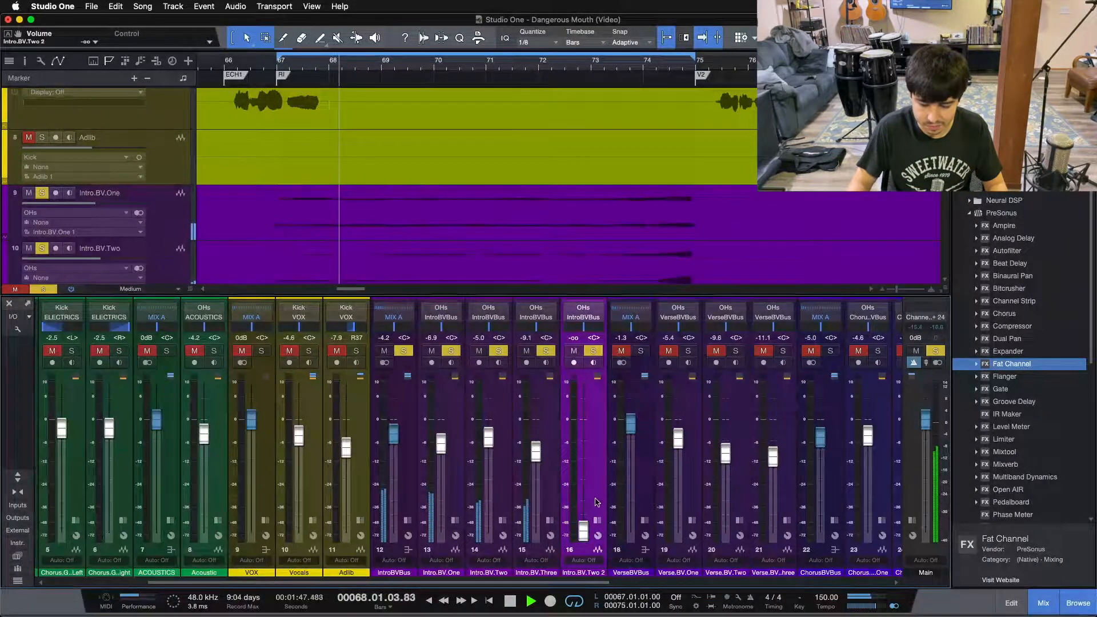
left_click_drag(583, 530, 582, 491)
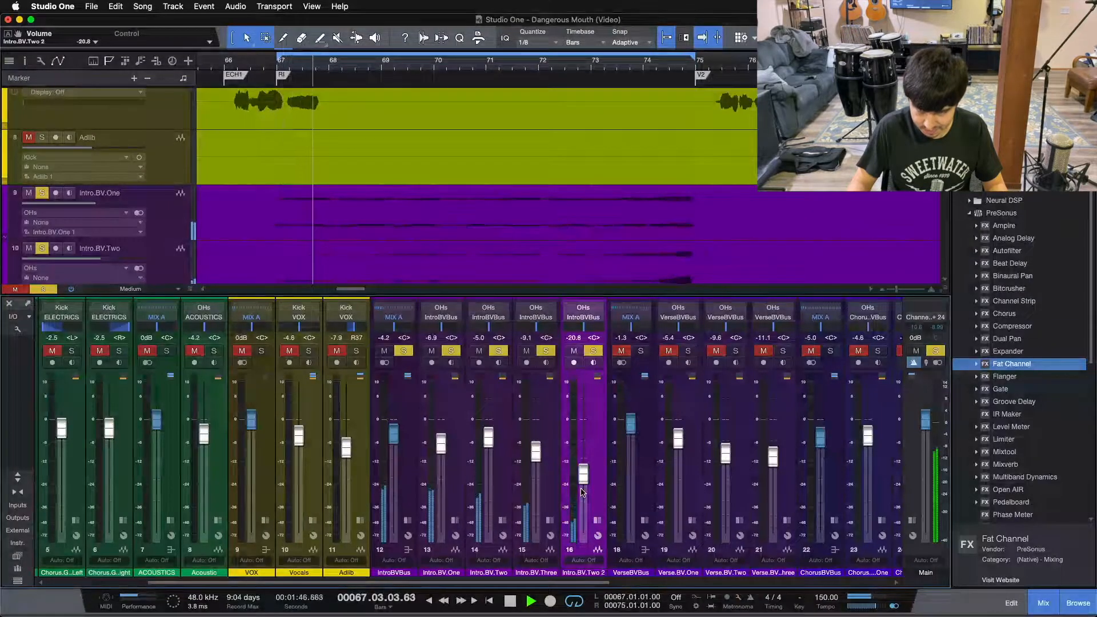
scroll(583, 492, "up", 1)
scroll(582, 492, "down", 1)
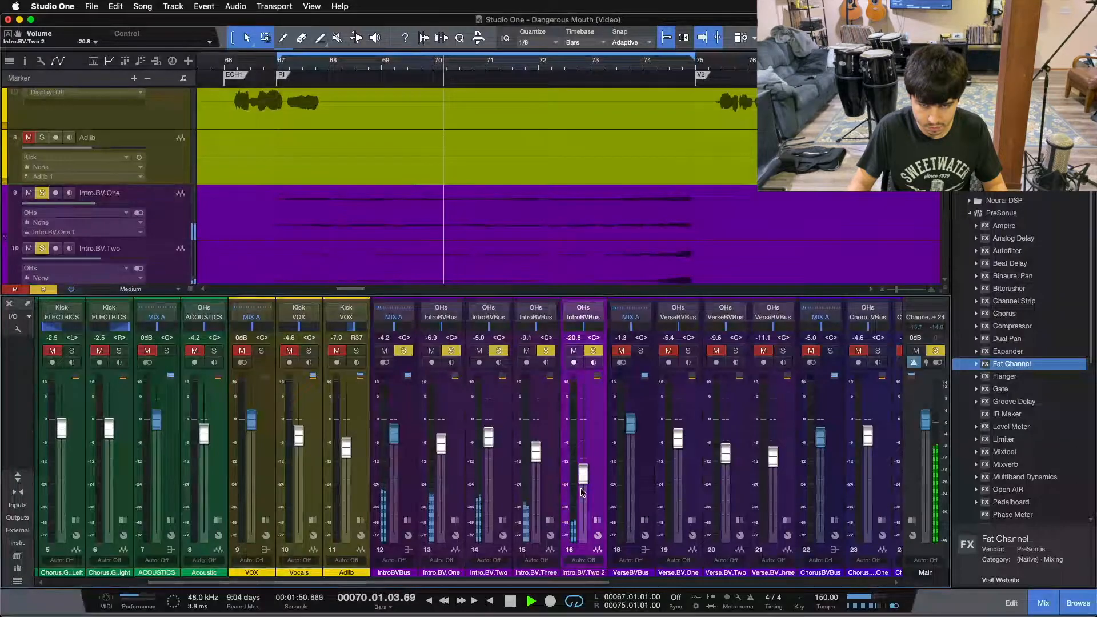
scroll(582, 493, "up", 1)
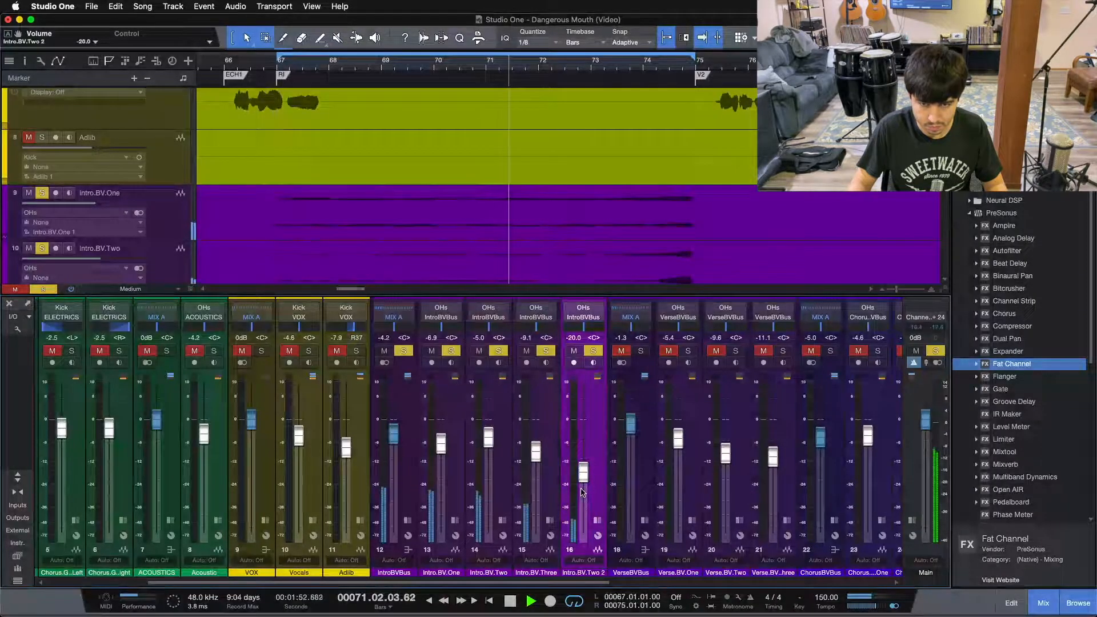
scroll(583, 492, "up", 1)
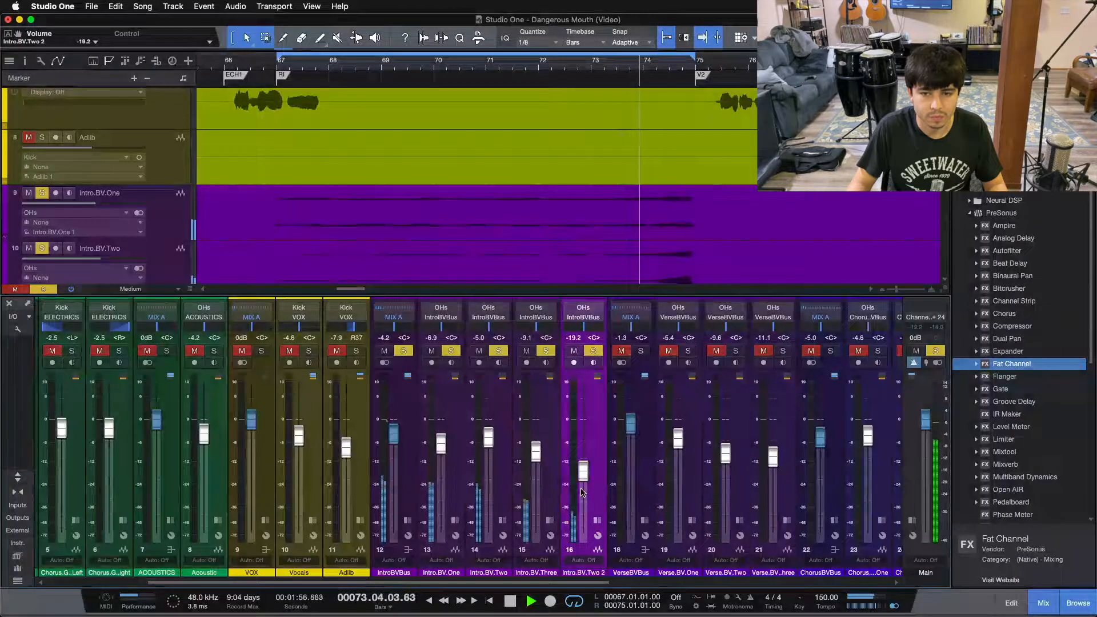
key("space")
key("F3")
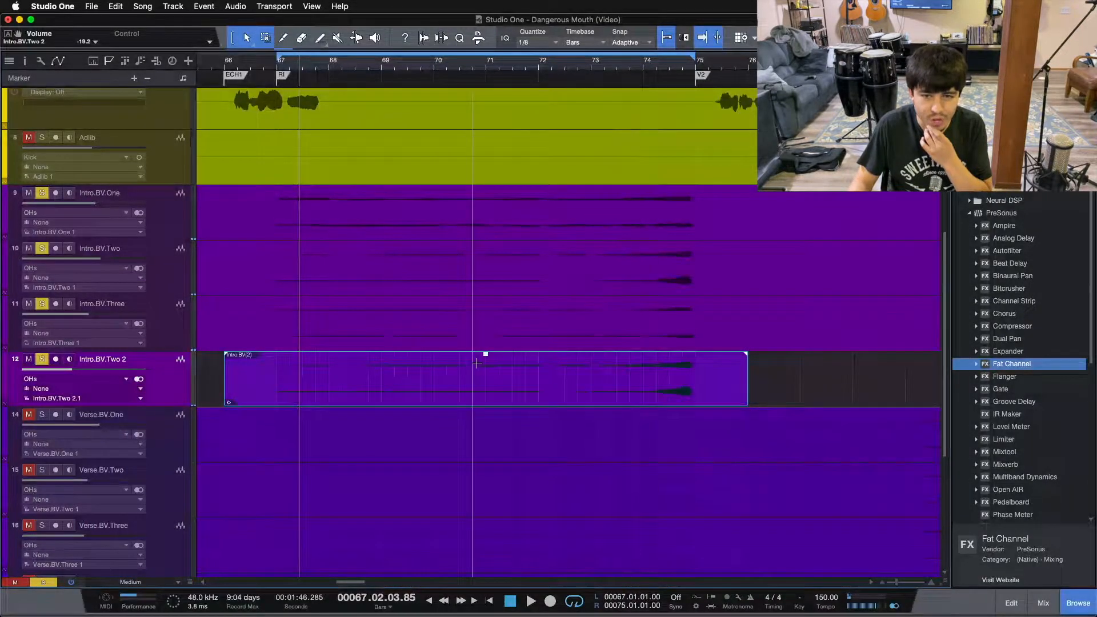
Split the Intro.BV(2) event on Intro.BV.Two 2 at bar 71 and delete the part after the split.
left_click(491, 372)
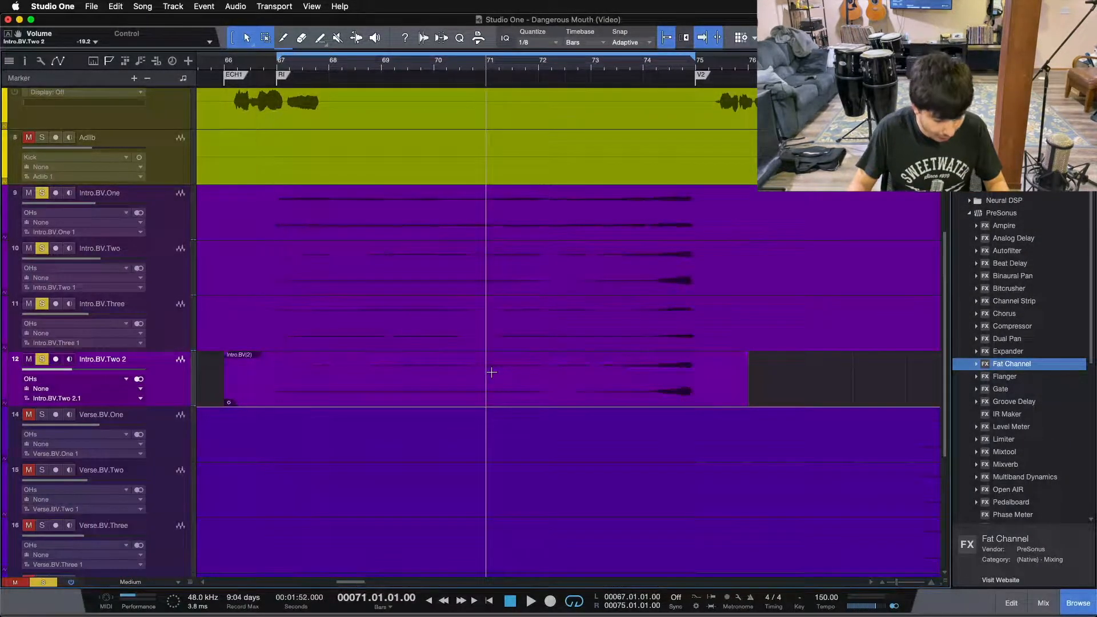
key("alt+x")
left_click(541, 384)
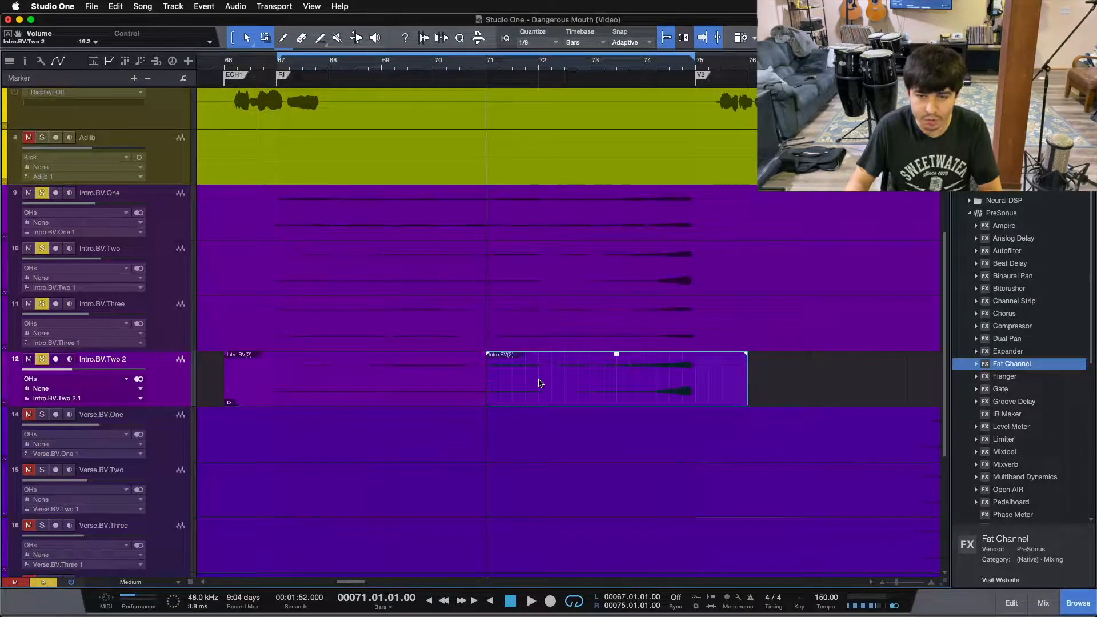
key("Delete")
Trim the remaining event's start to bar 67, duplicate it to fill bars 71 to 75, and select both events.
left_click(277, 365)
left_click(210, 385)
left_click_drag(219, 382, 285, 383)
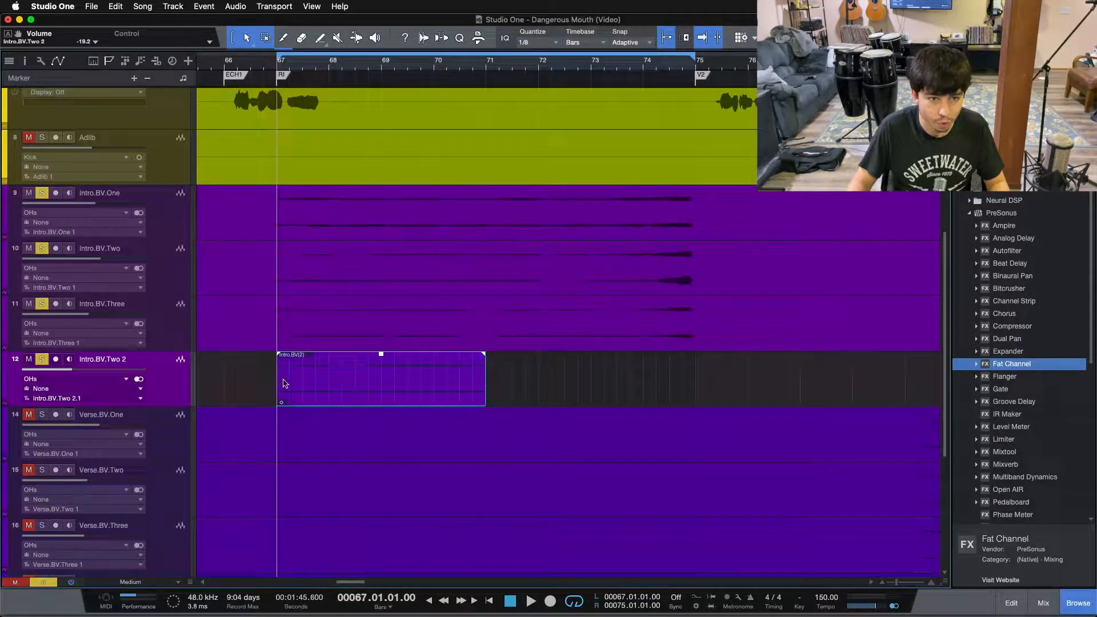
key("super+d")
left_click_drag(722, 397, 296, 385)
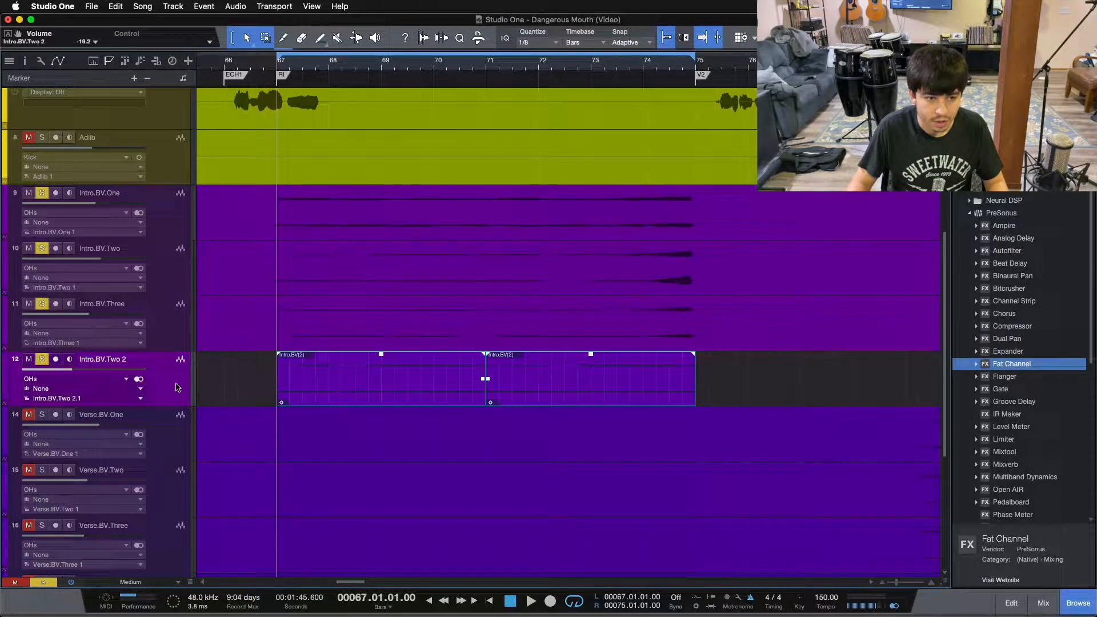
Solo only the Intro.BV.Two 2 track and set the quantize value to 1/16.
key("shift+s")
left_click(41, 360)
left_click(461, 64)
mouse_move(485, 69)
left_mouse_down()
mouse_move(469, 88)
mouse_move(512, 61)
mouse_move(501, 75)
left_mouse_up()
left_click(505, 66)
left_click_drag(502, 66, 444, 78)
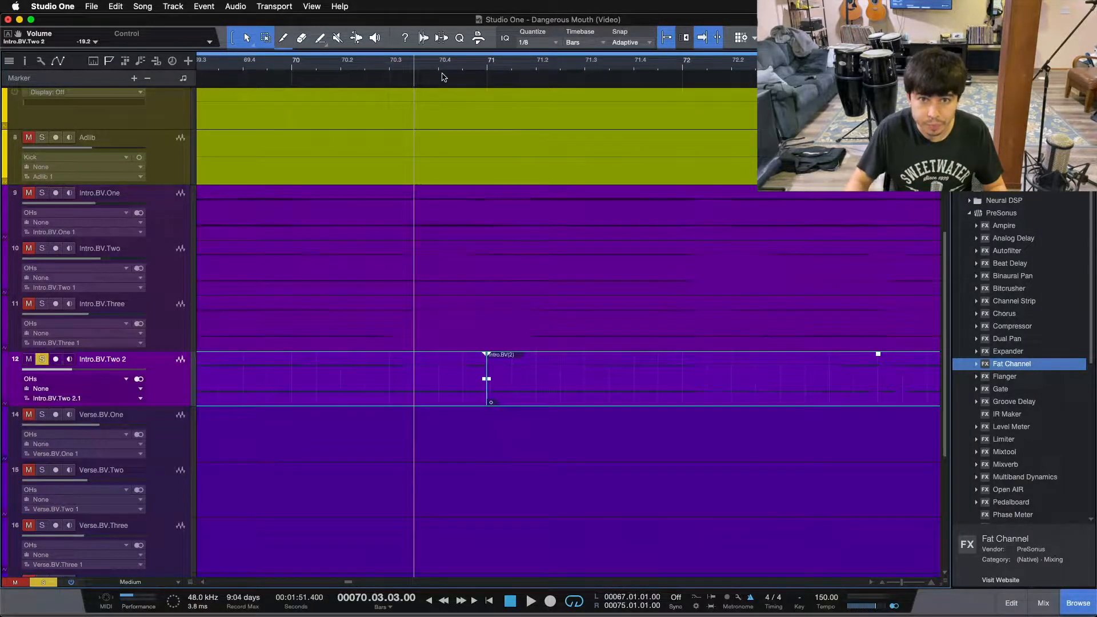
left_click(524, 44)
left_click(648, 60)
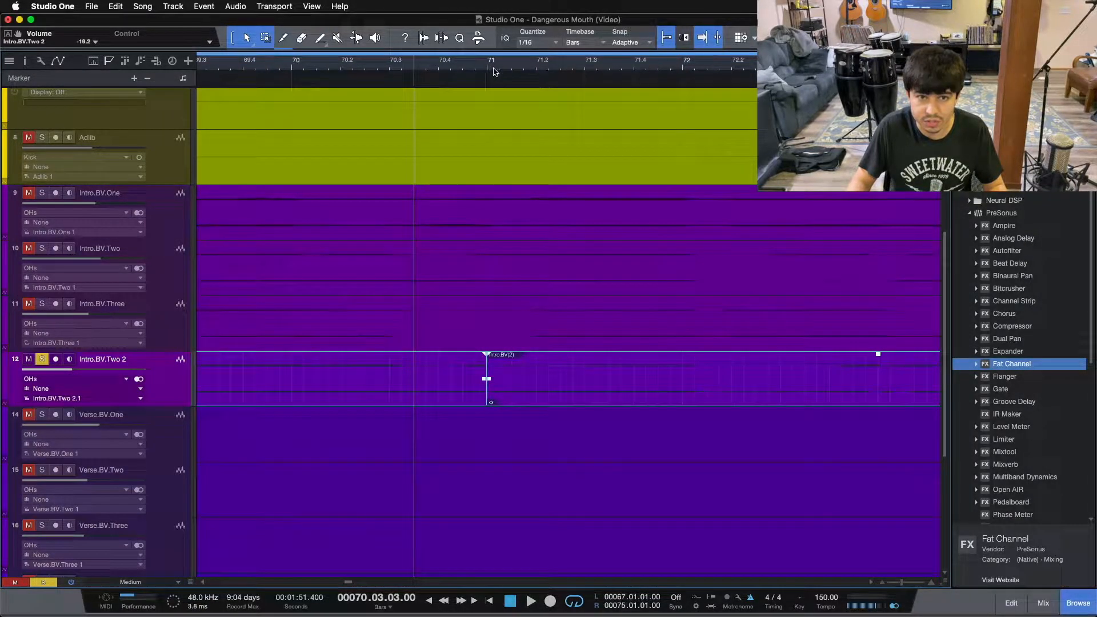
Play back the join between the two Intro.BV(2) events at bar 71, starting from within bar 70.
left_click_drag(482, 70, 498, 70)
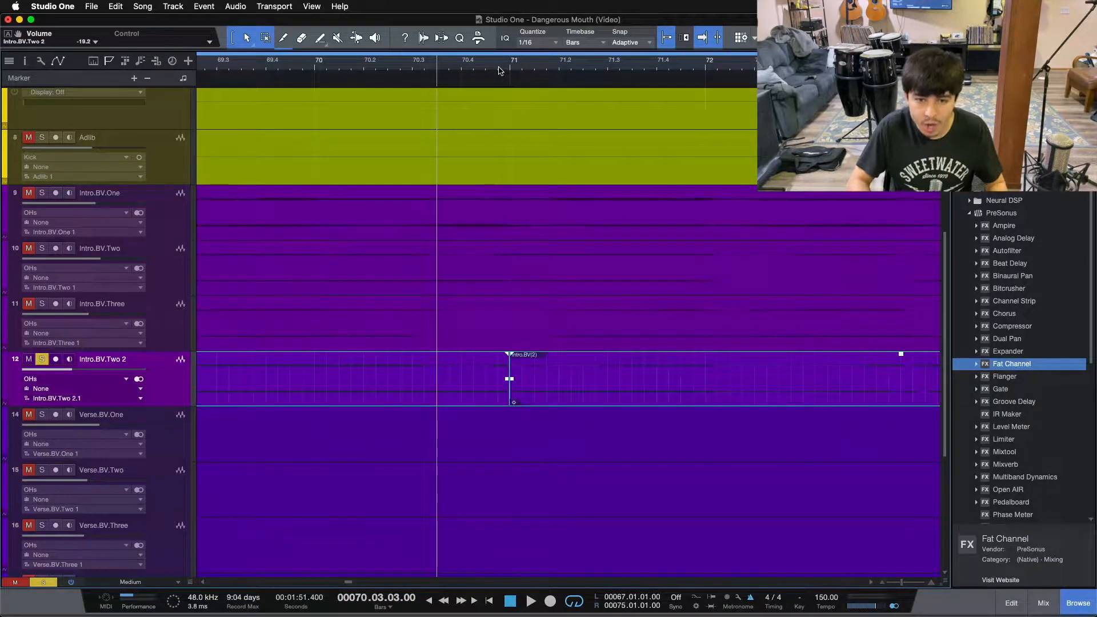
key("space")
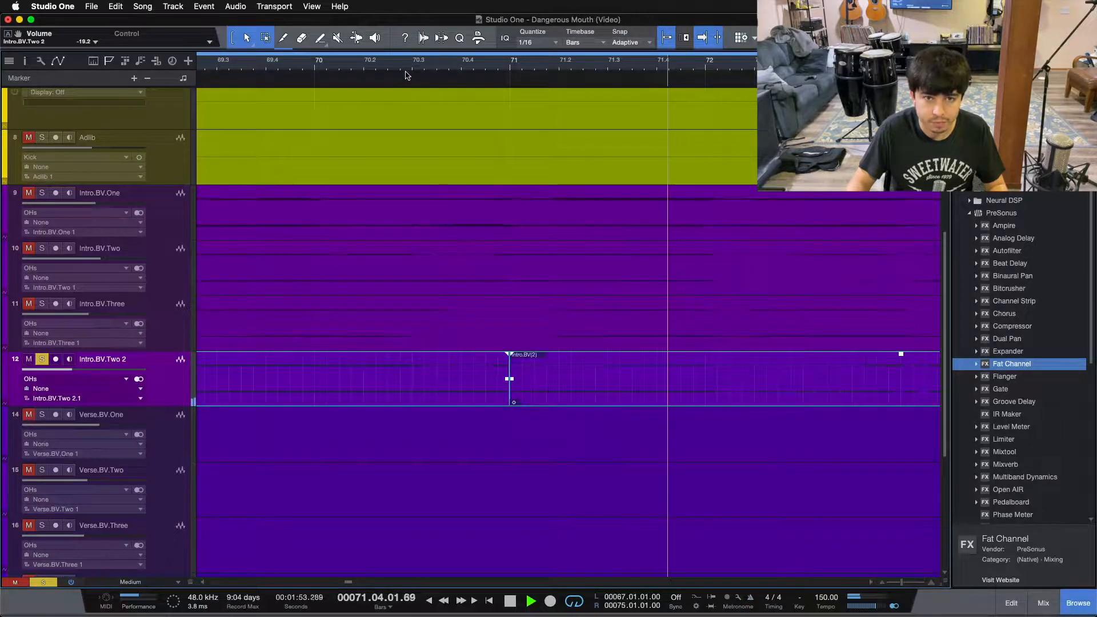
left_click(348, 66)
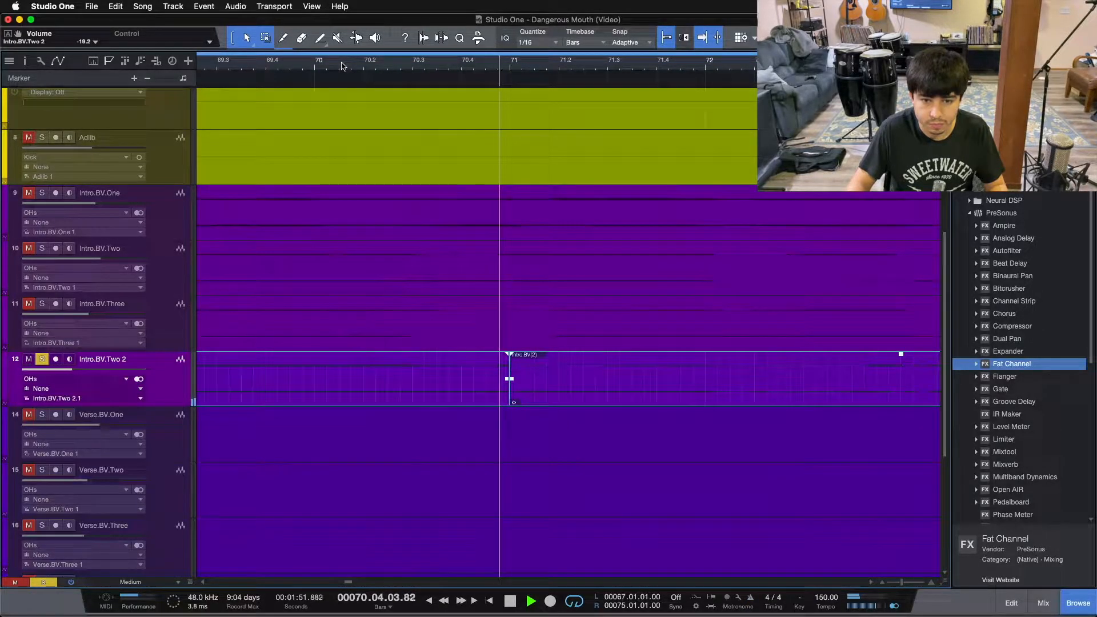
key("space")
Set the track height to Large and magnify the waveform display around the join at bar 71.
scroll(514, 85, "up", 2)
scroll(513, 86, "up", 1)
left_click(151, 581)
left_click(132, 559)
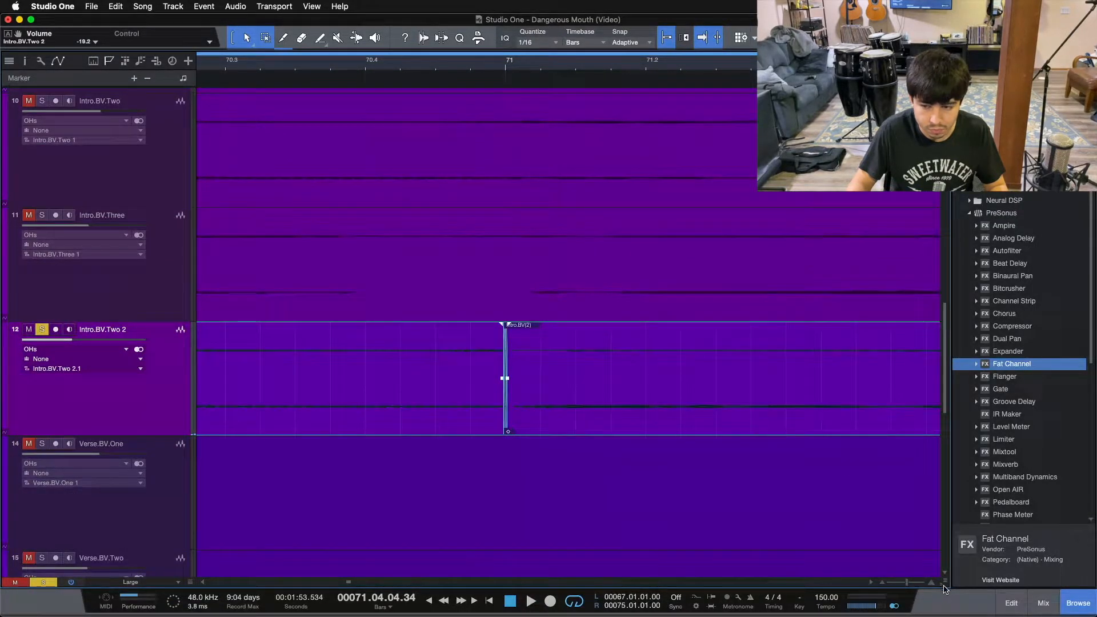
left_click_drag(942, 578, 946, 588)
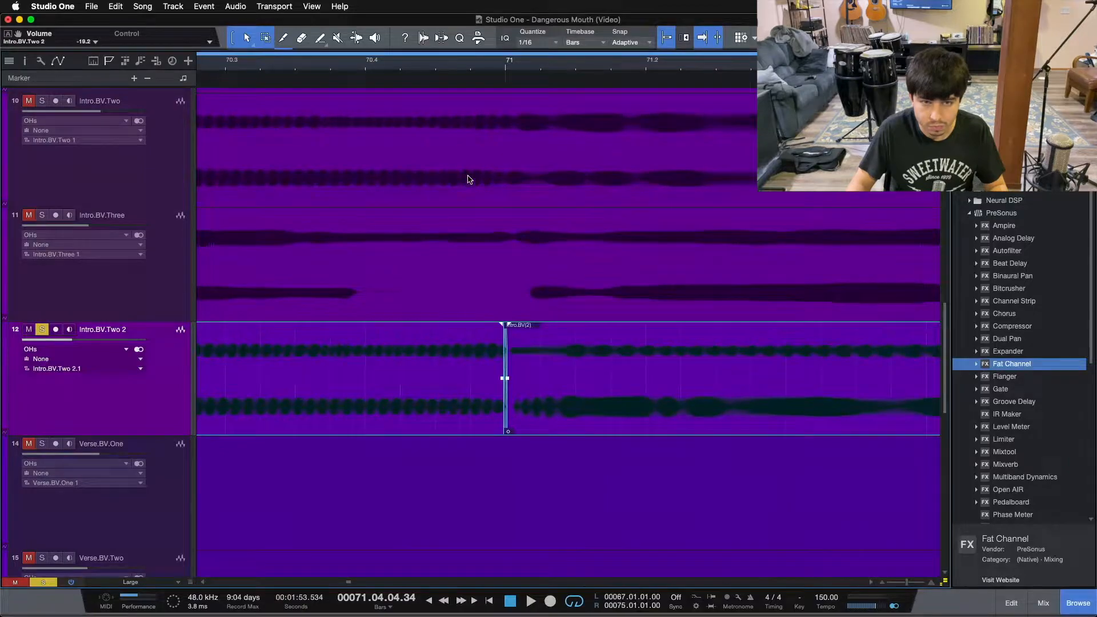
Listen to the join at bar 71 and widen the crossfade between the two Intro.BV(2) events.
left_click(423, 64)
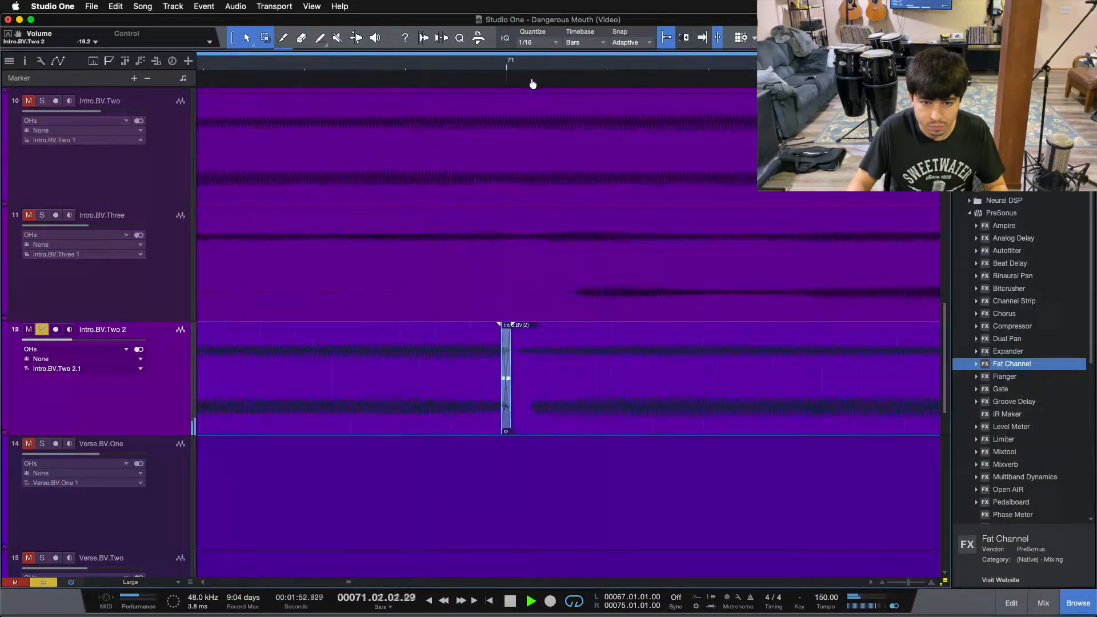
key("space")
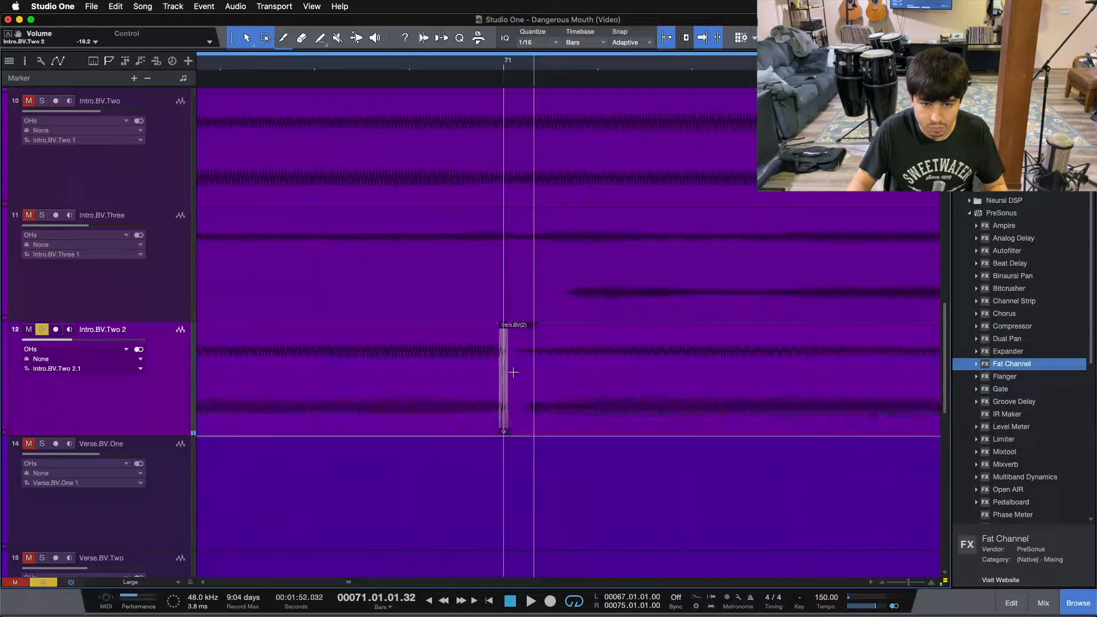
left_click_drag(507, 373, 686, 365)
Play back the soloed part across the widened crossfade, restarting from about bar 70.
left_click(220, 63)
key("space")
scroll(253, 63, "left", 1)
left_click_drag(253, 63, 338, 39)
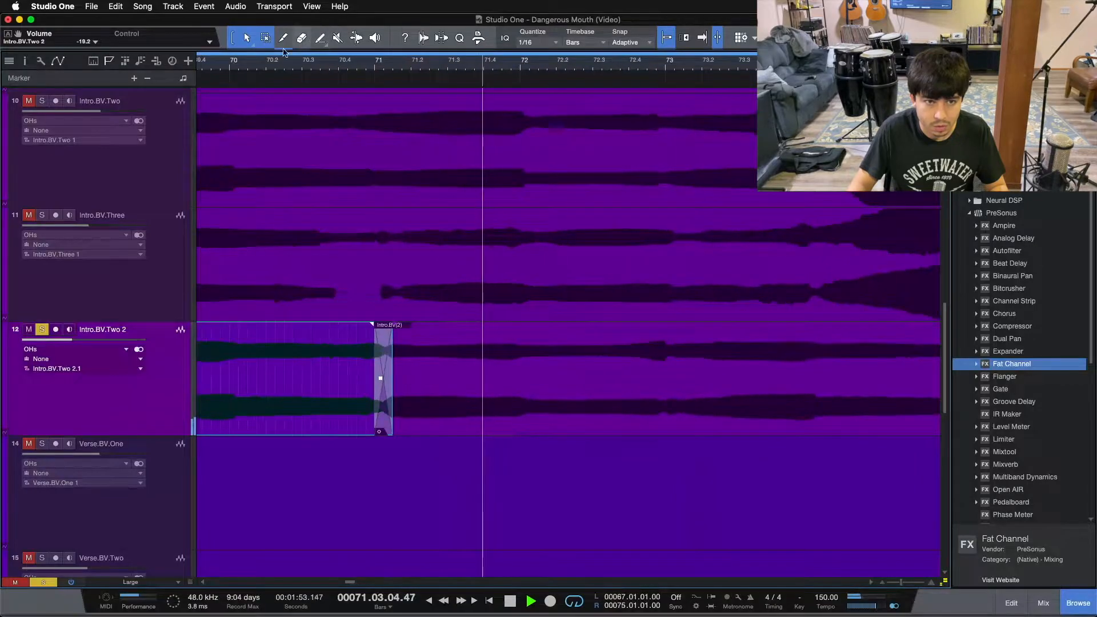
left_click(251, 65)
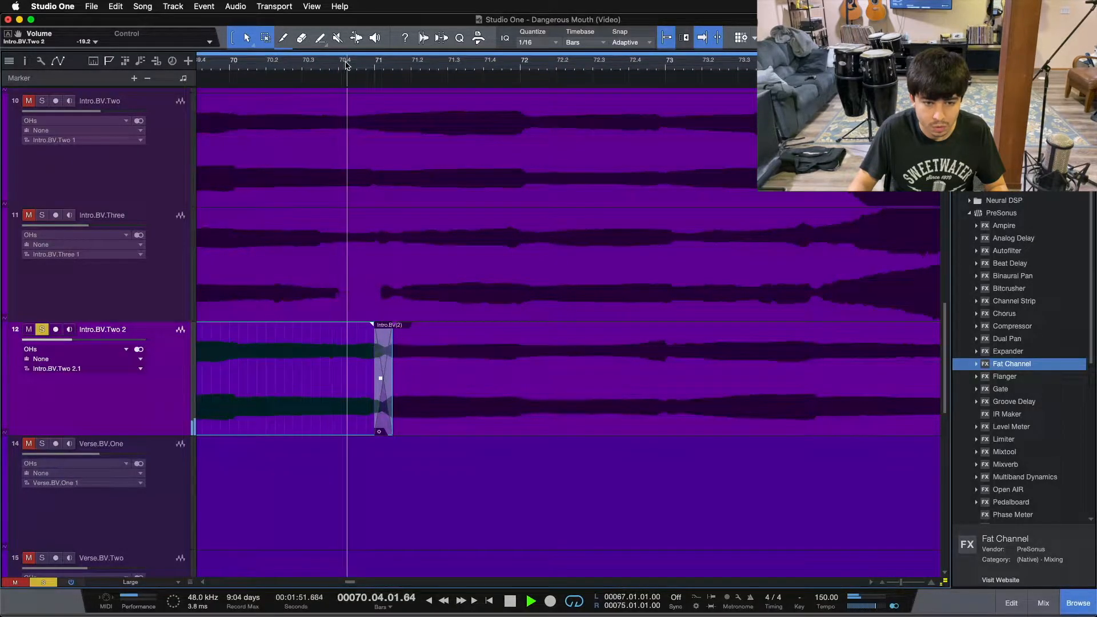
left_click_drag(373, 67, 551, 38)
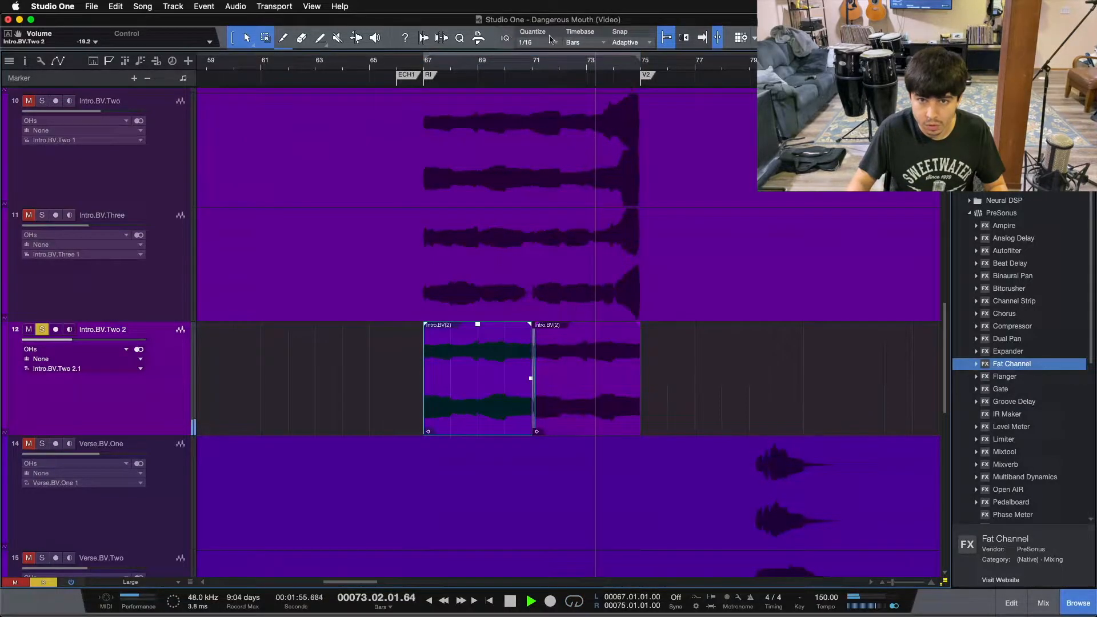
Add a short curved fade-out to the end of the second Intro.BV(2) event, just before bar 75.
left_click_drag(642, 62, 639, 165)
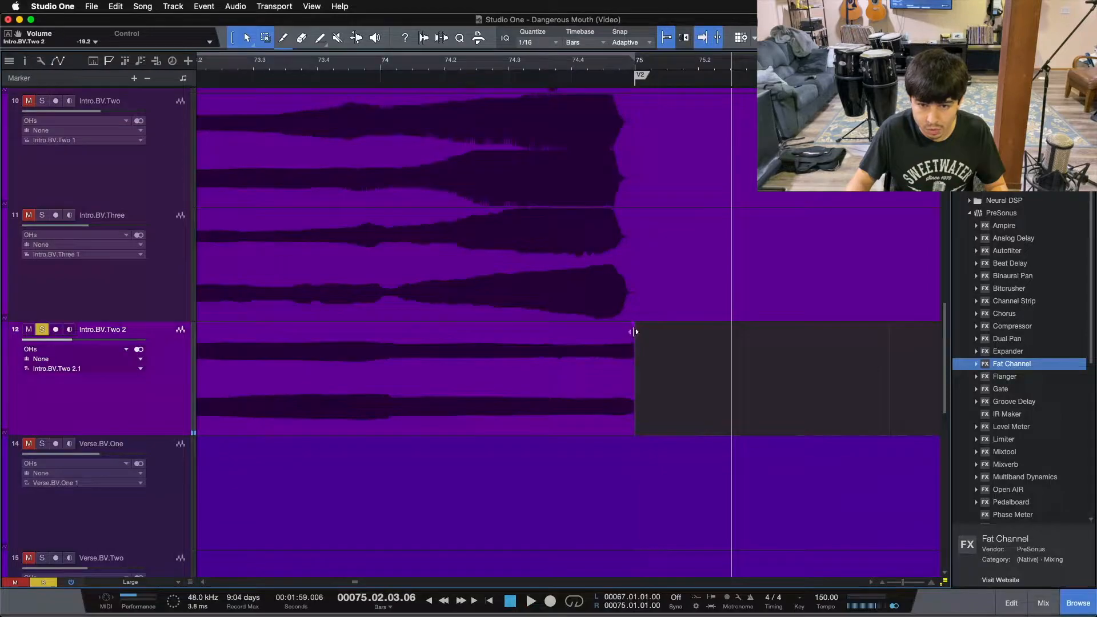
left_click_drag(633, 333, 569, 333)
left_click(579, 400)
left_click_drag(601, 379, 623, 381)
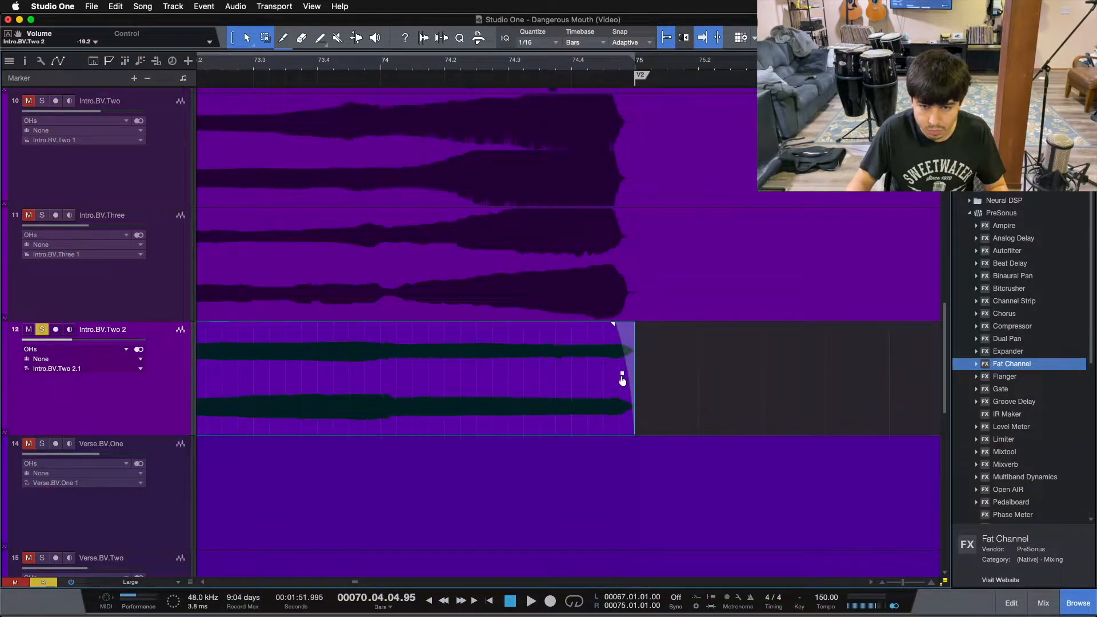
Play back the end of the second Intro.BV(2) event from about bar 74 to check its fade-out.
left_click(429, 64)
key("space")
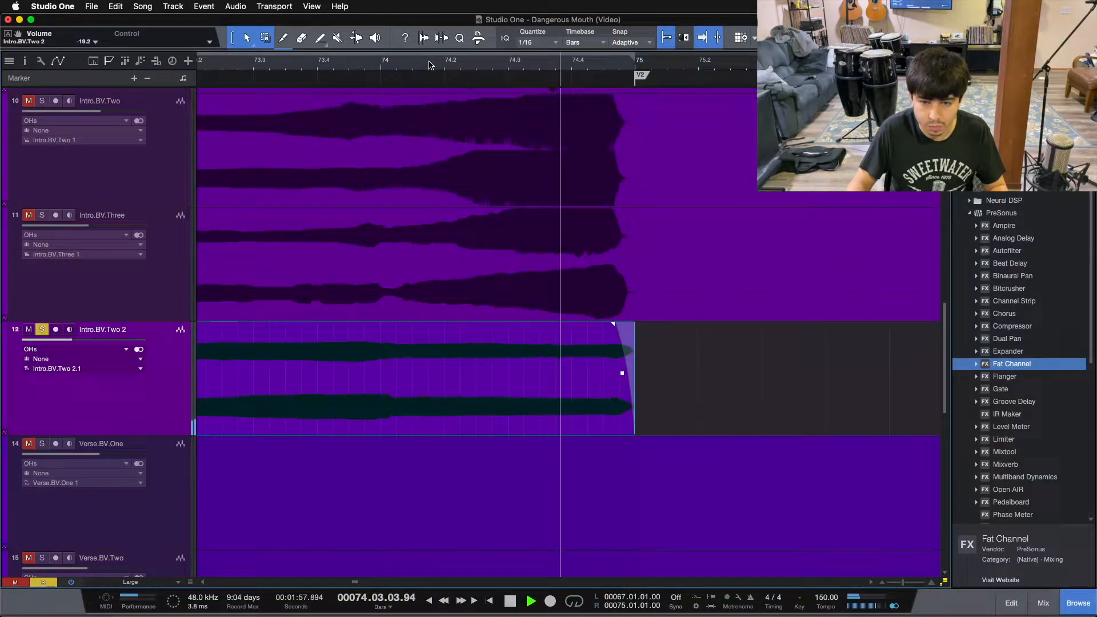
left_click_drag(430, 65, 639, 43)
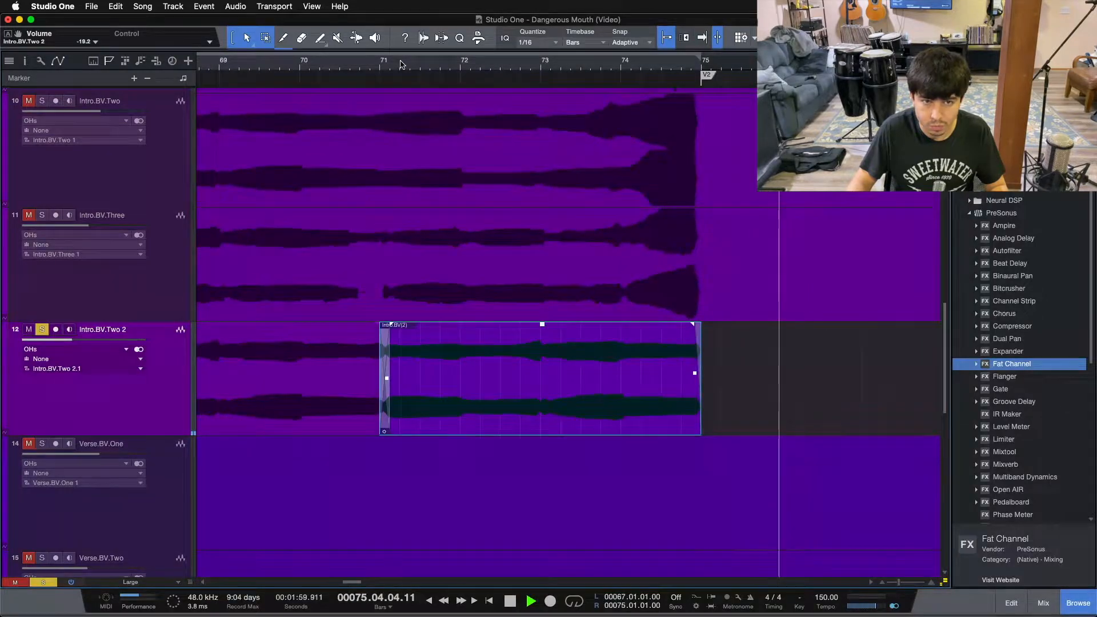
Extend the first Intro.BV(2) event's start slightly before bar 67 and add a fade-in that ends at bar 67.
left_click_drag(400, 64, 523, 53)
left_click(299, 65)
left_click_drag(300, 65, 346, 101)
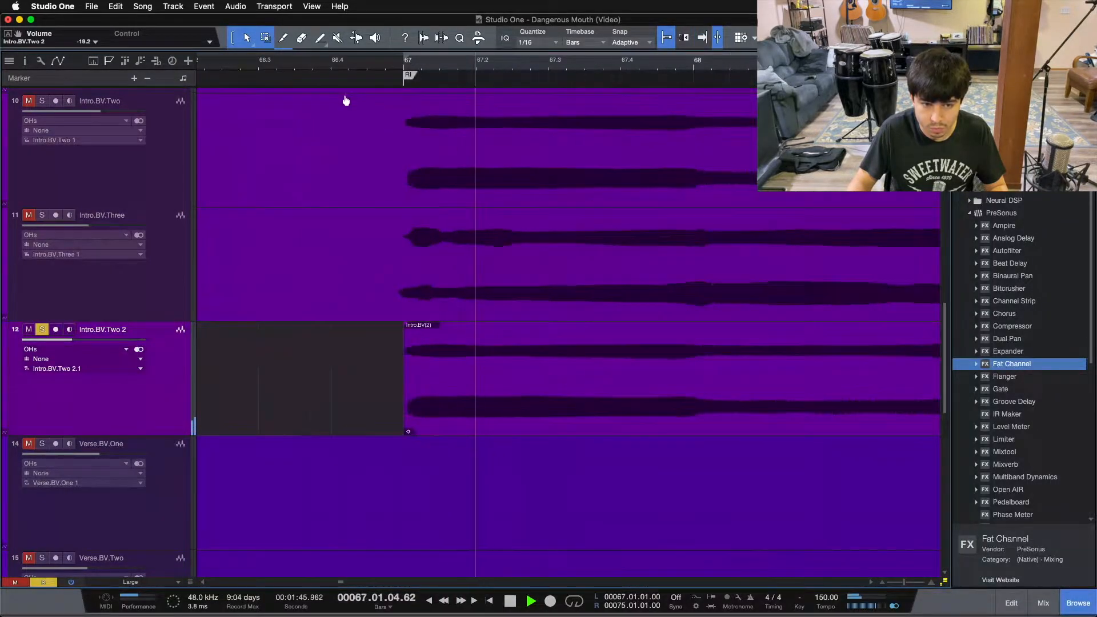
left_click_drag(404, 385, 389, 386)
left_click_drag(387, 325, 404, 324)
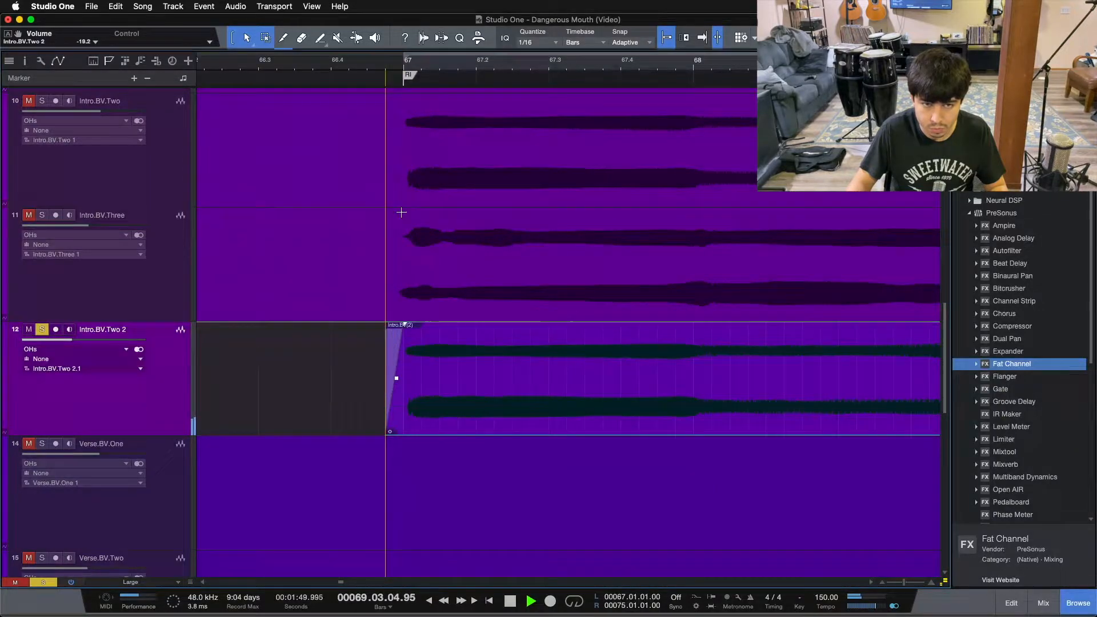
Stop playback, clear the track solo, and return the playhead to bar 66.
left_click_drag(466, 65, 385, 22)
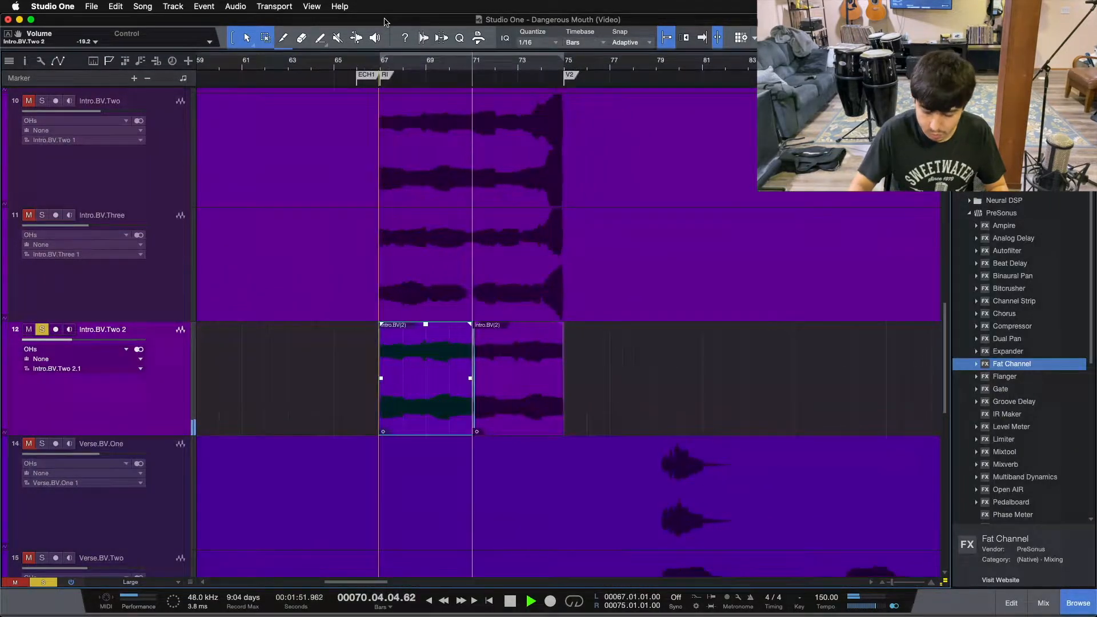
key("f")
key("space")
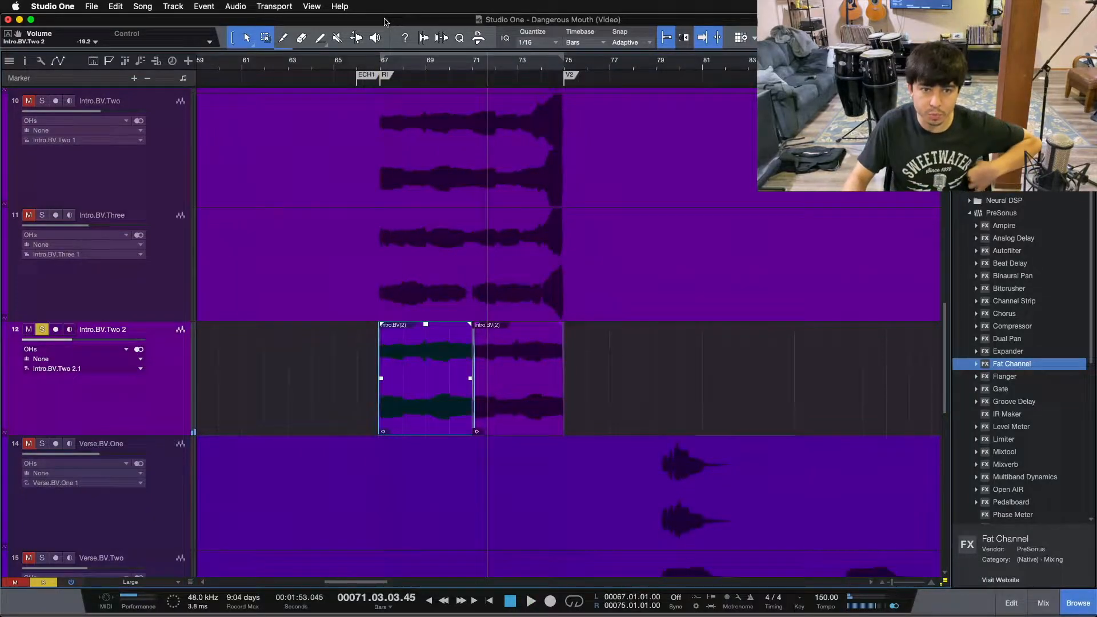
left_click(359, 64)
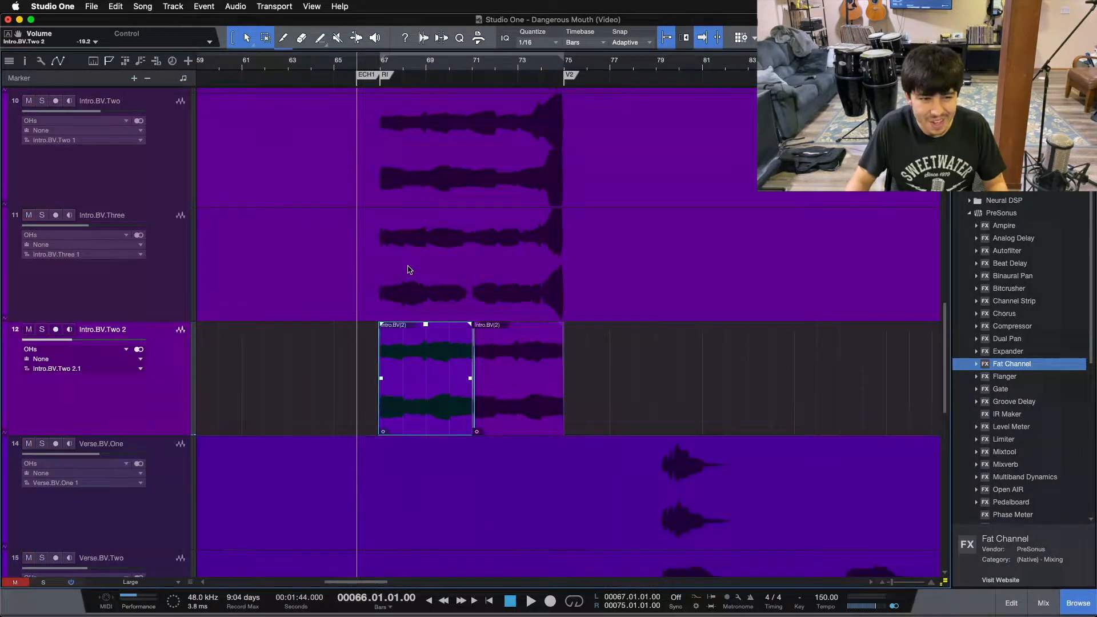
Set the track height to Medium, enable looping over bars 67 to 75, and place the playhead at bar 67.
scroll(162, 548, "up", 1)
left_click(131, 591)
left_click(121, 548)
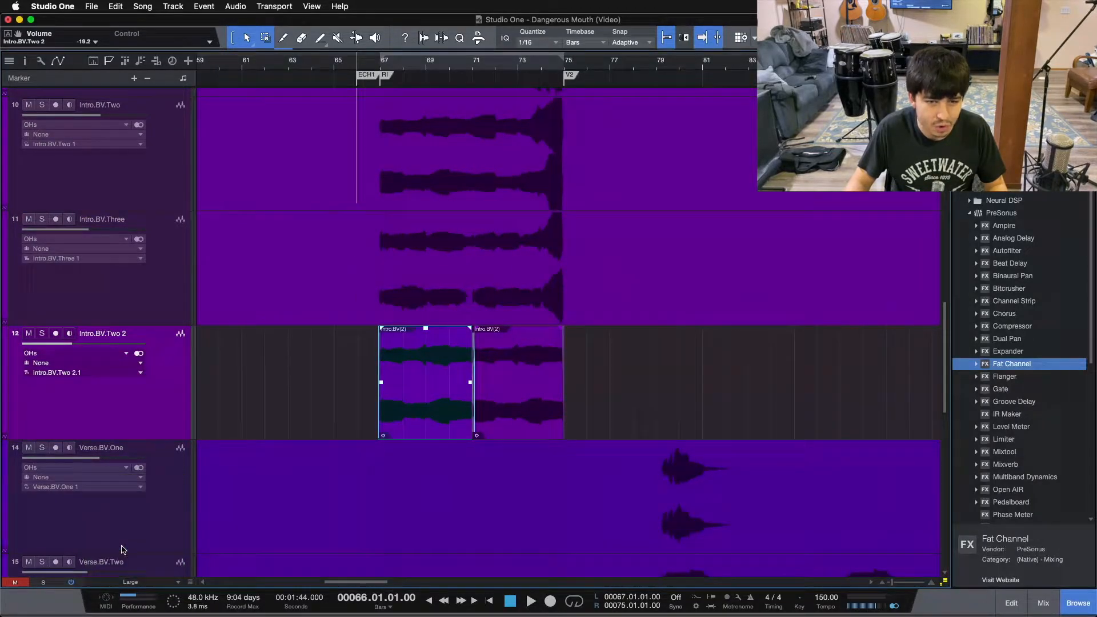
key("n")
key("slash")
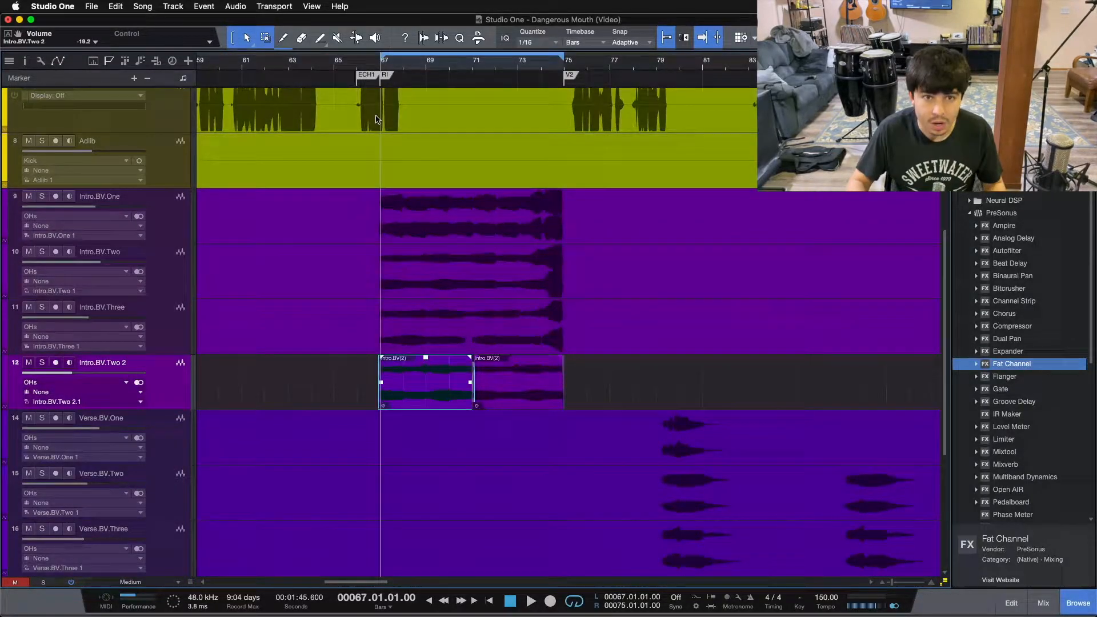
Play the loop with IntroBVBus soloed in the mixer and raise Intro.BV.Two 2 to -18.3 dB.
left_click_drag(465, 69, 498, 79)
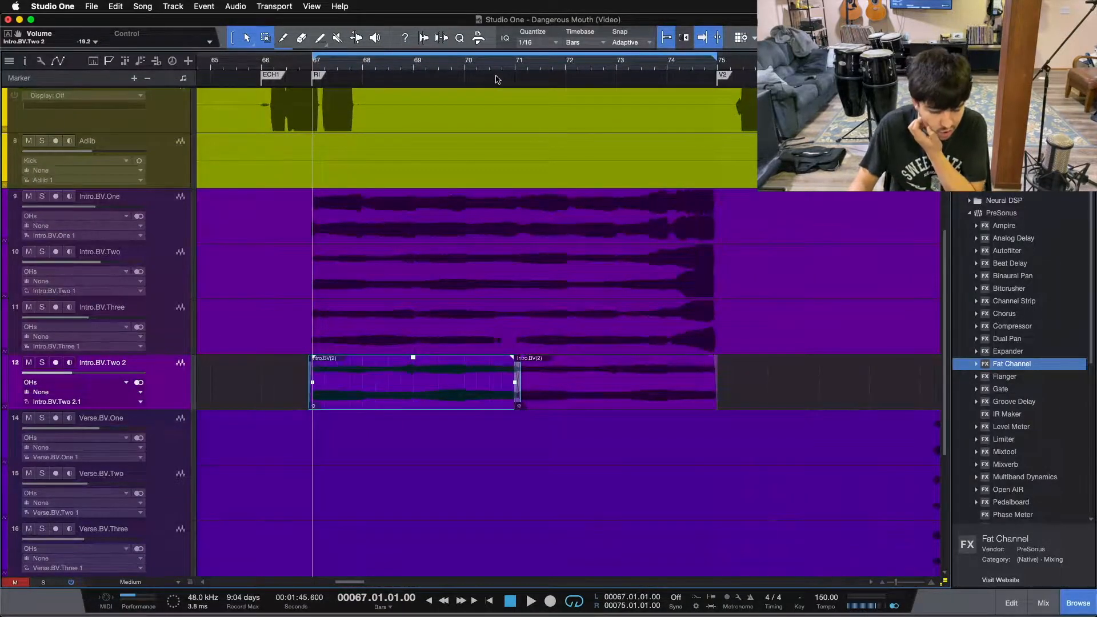
key("space")
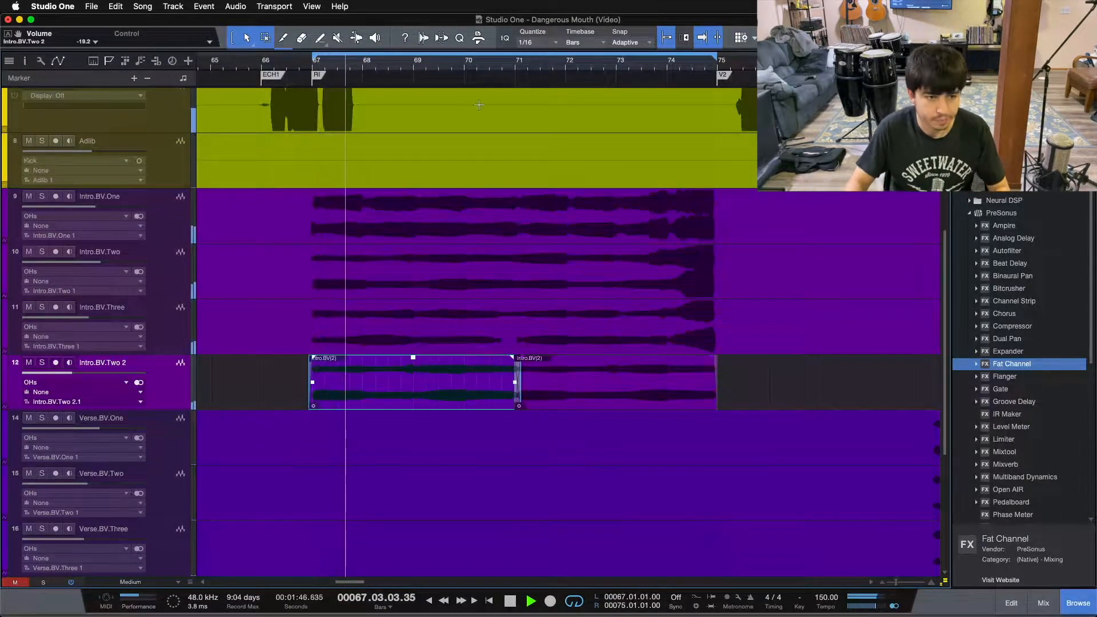
key("F3")
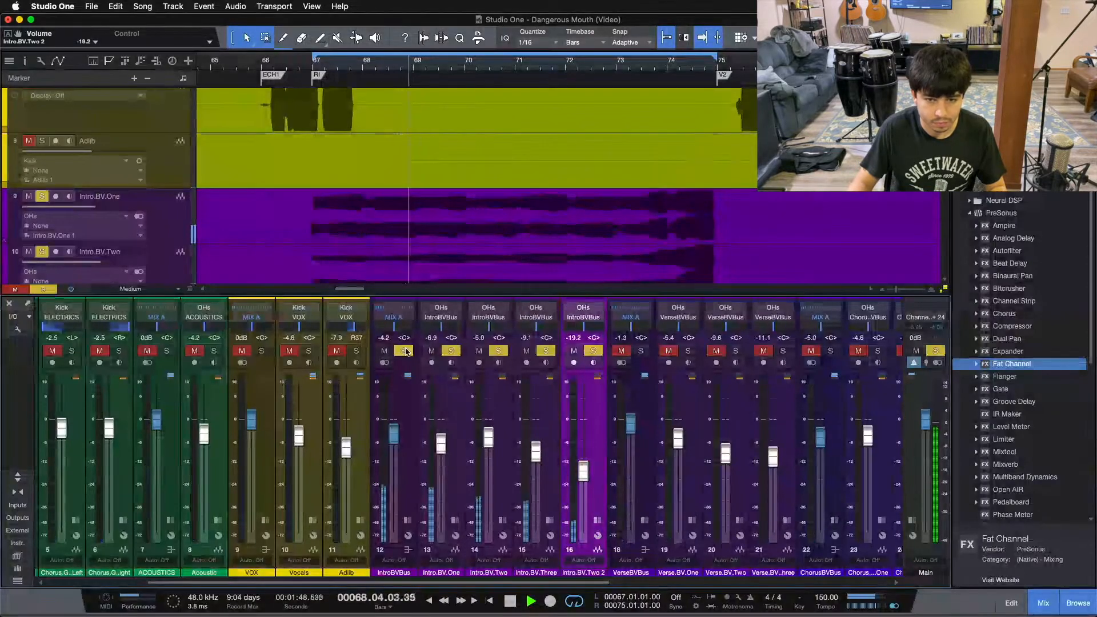
left_click_drag(586, 468, 586, 465)
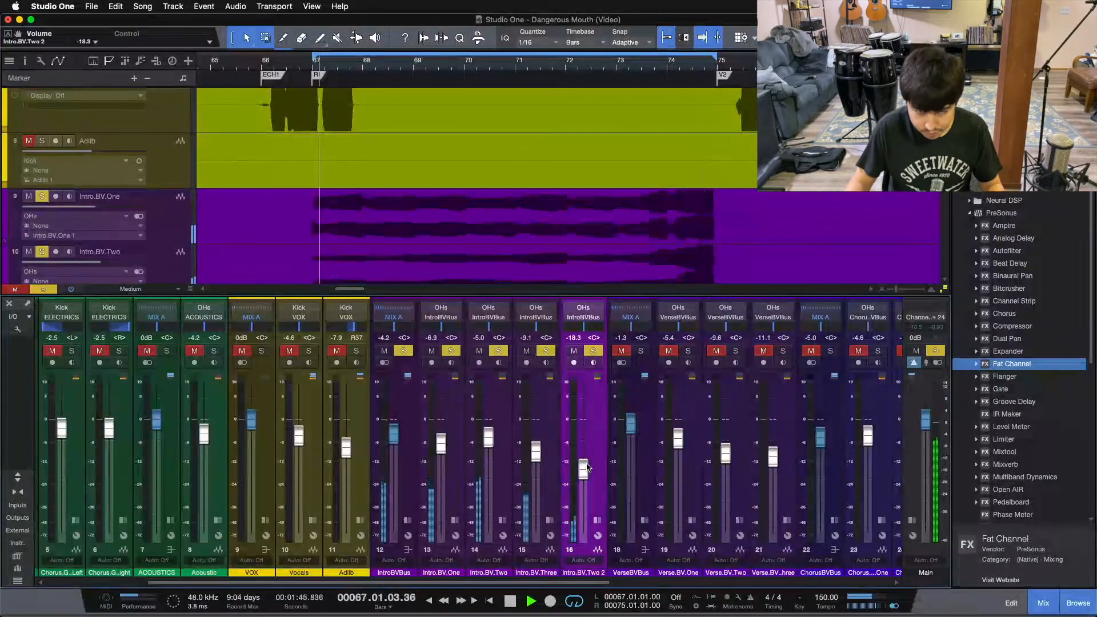
Compare the soloed intro background vocals without and with Intro.BV.Two 2, and stop playback.
left_click(594, 350)
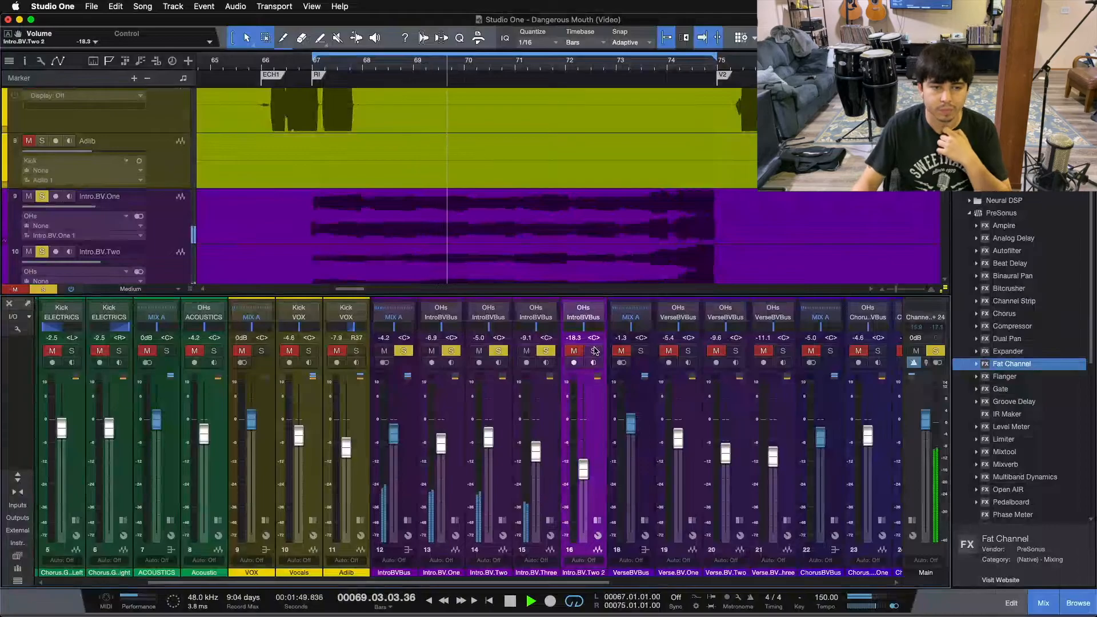
left_click(594, 351)
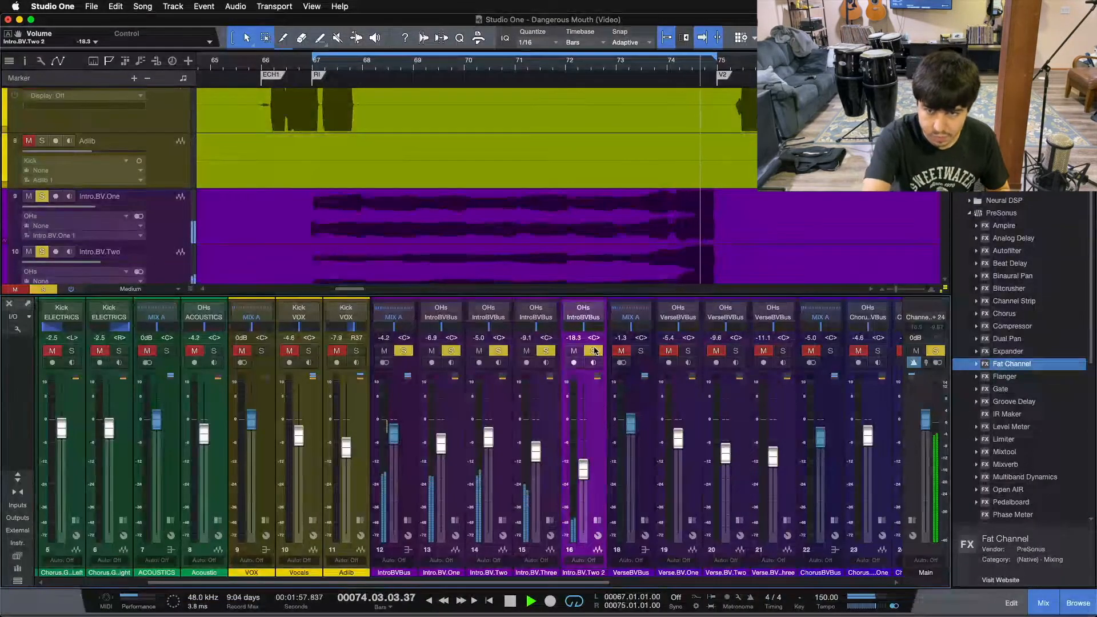
key("space")
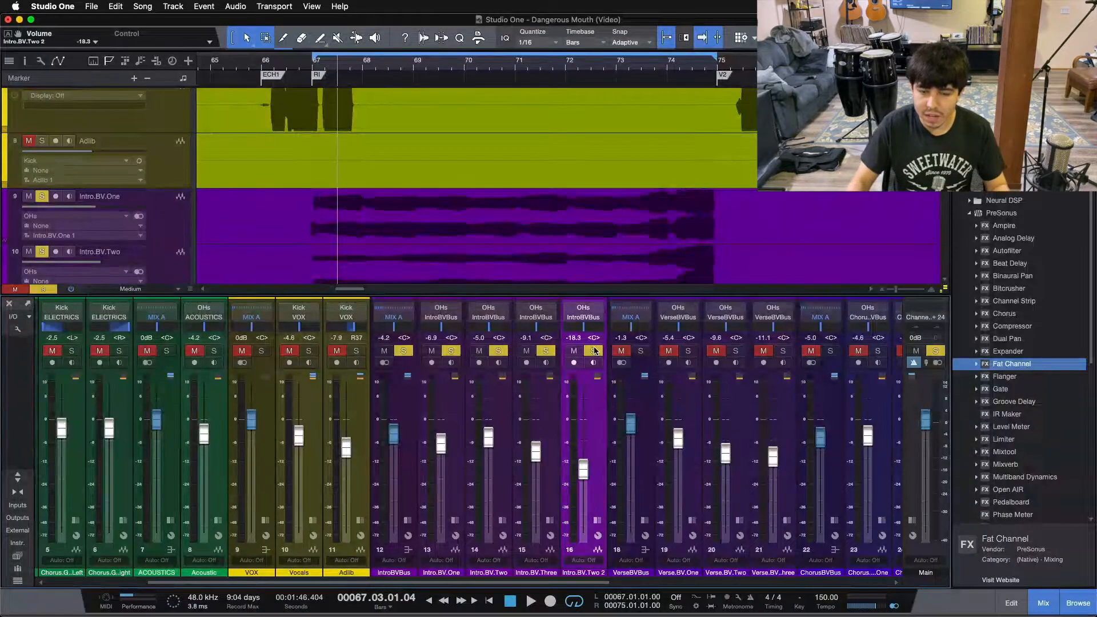
Return the playhead to the loop start at bar 67 and clear all solos.
left_click(602, 406)
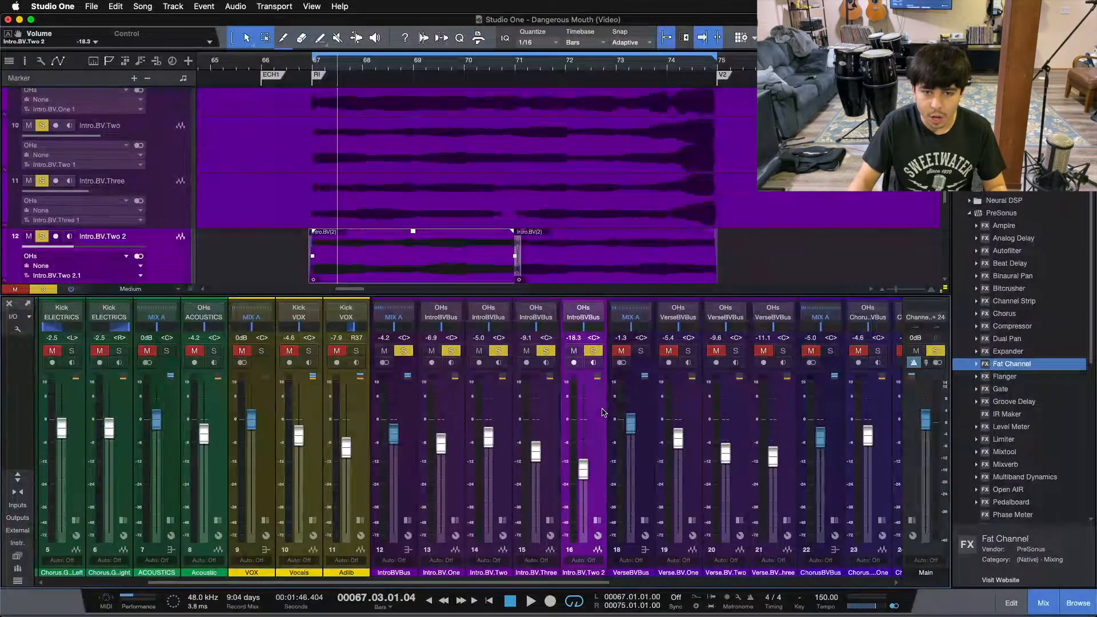
key("KP_0")
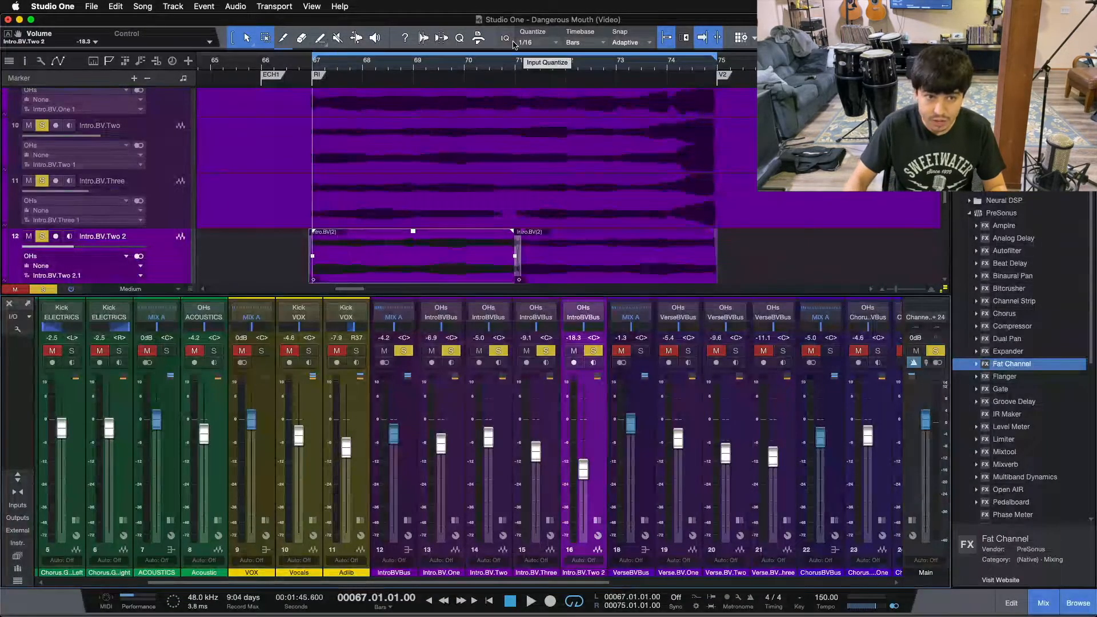
key("super+shift+s")
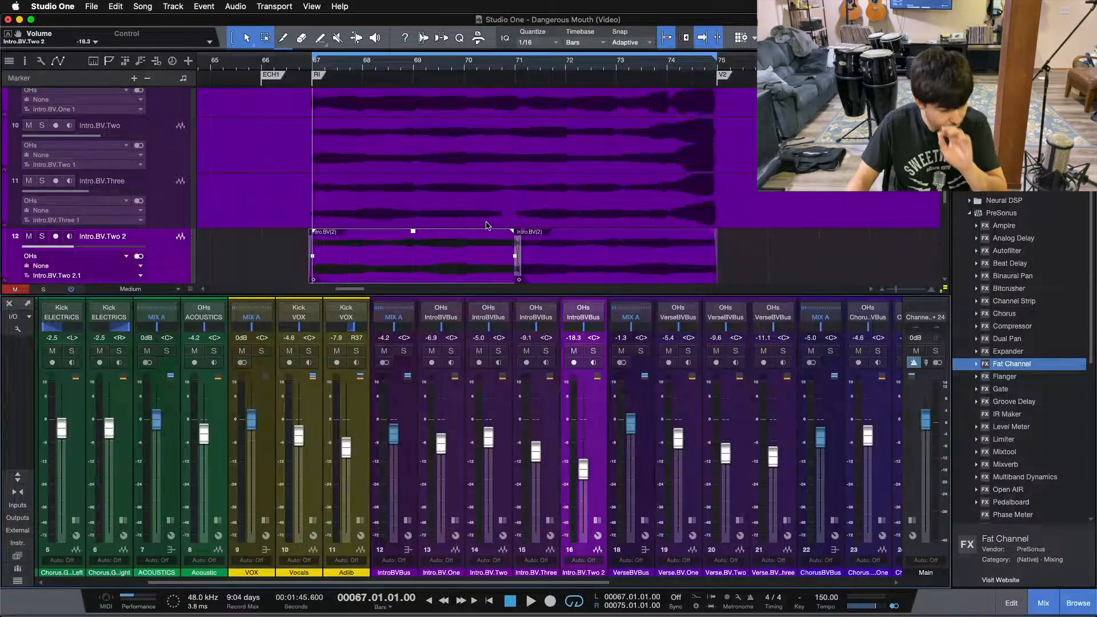
Play the loop in the full mix and raise the Intro.BV.Two 2 level to -17.5 dB.
left_click(173, 462)
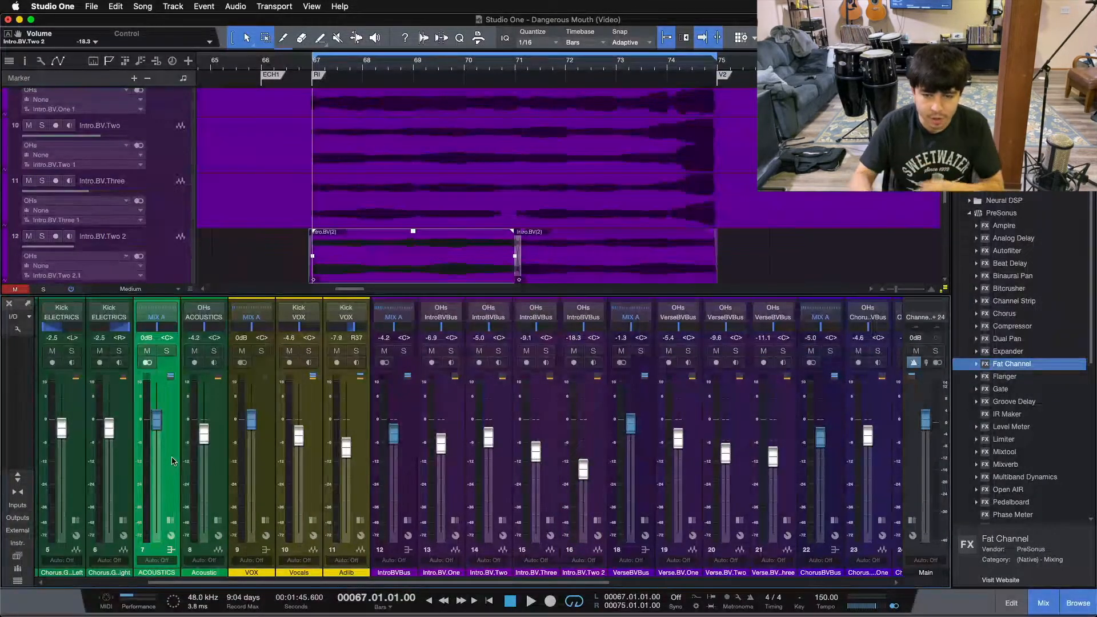
left_click(598, 431)
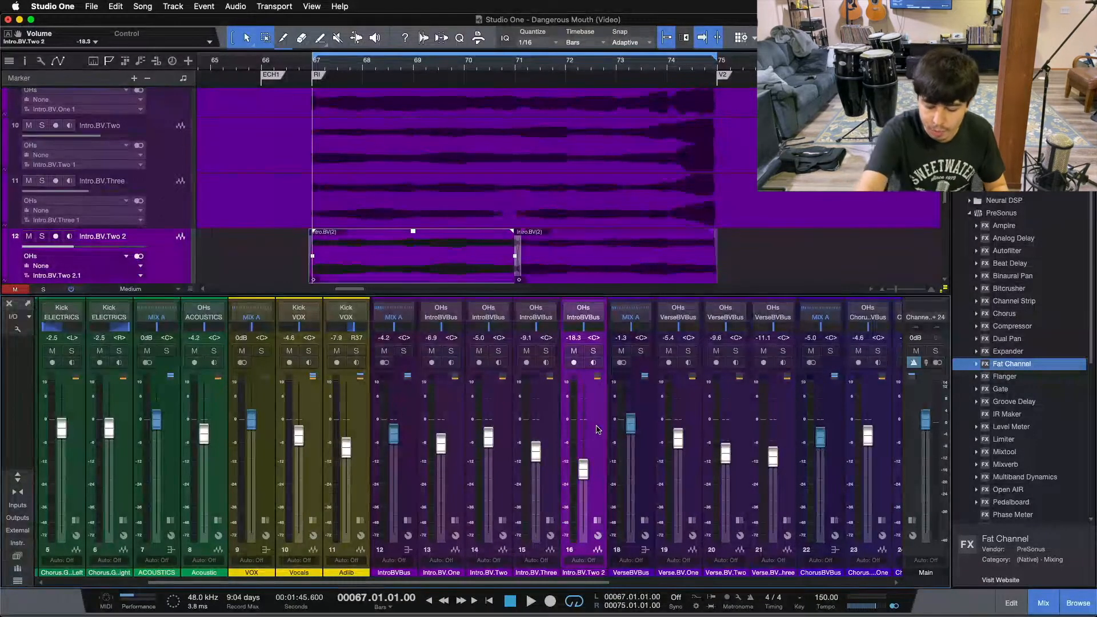
key("space")
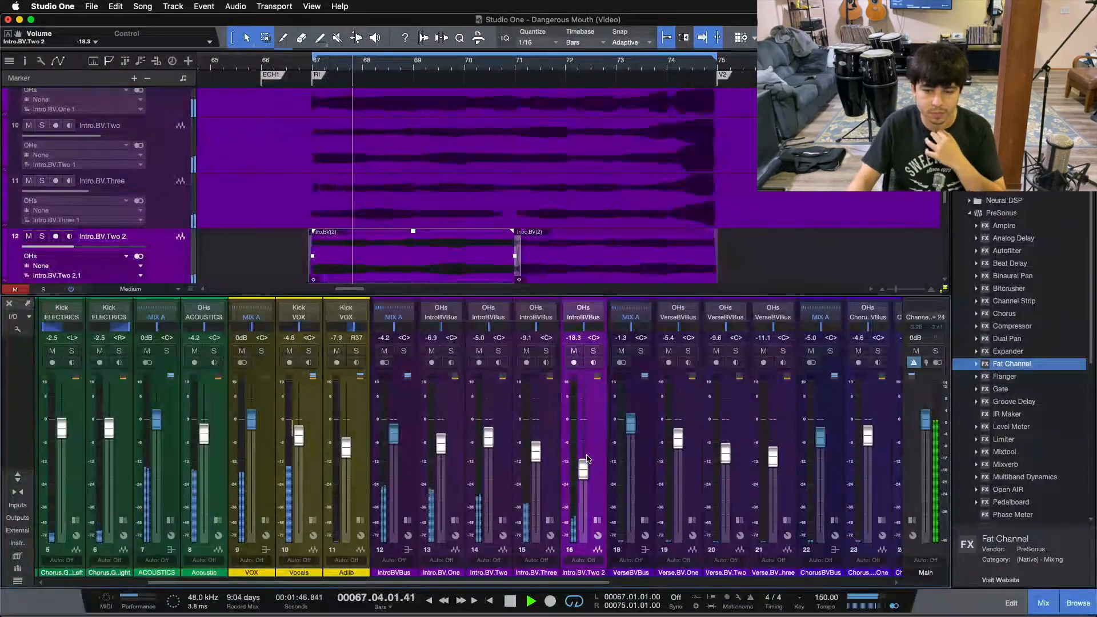
scroll(585, 466, "up", 1)
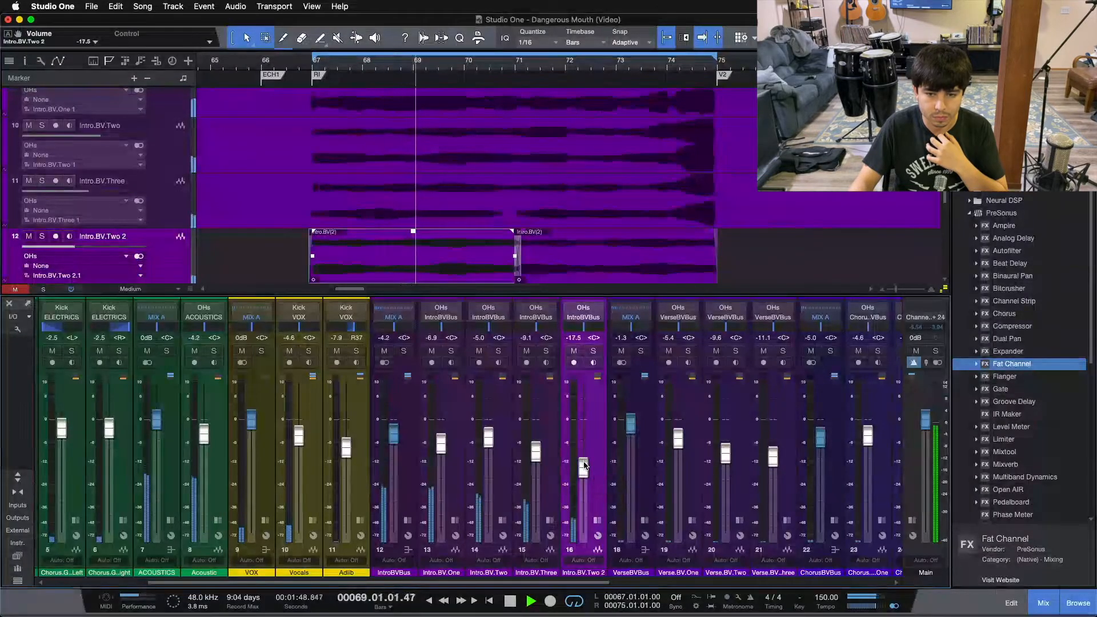
Mute and unmute Intro.BV.Two 2 during playback to compare the full mix with and without it.
left_click(576, 350)
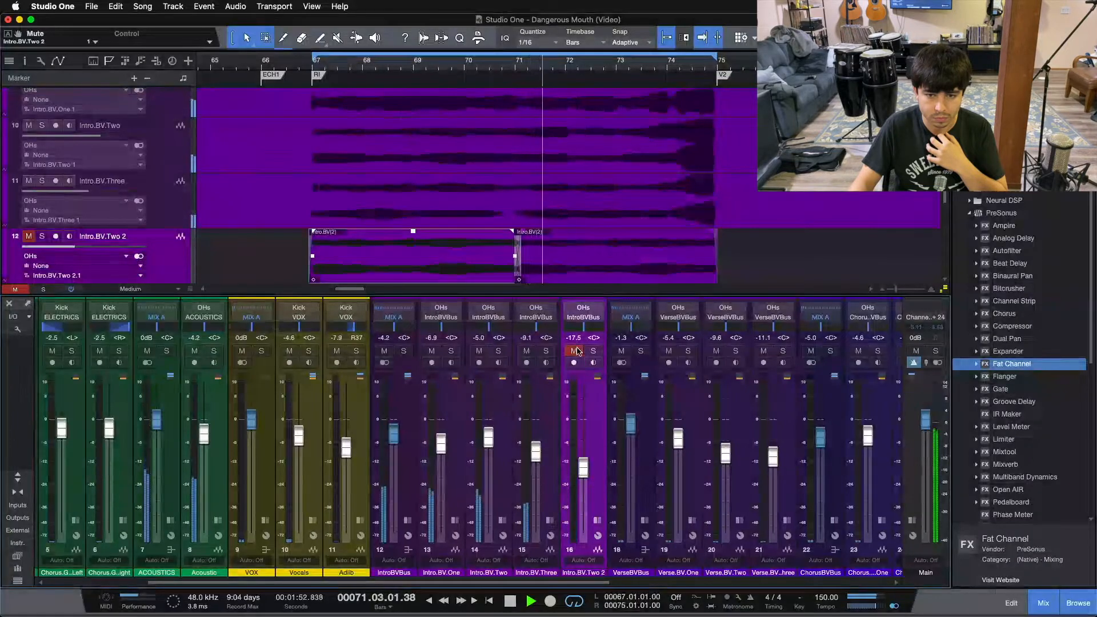
left_click(576, 351)
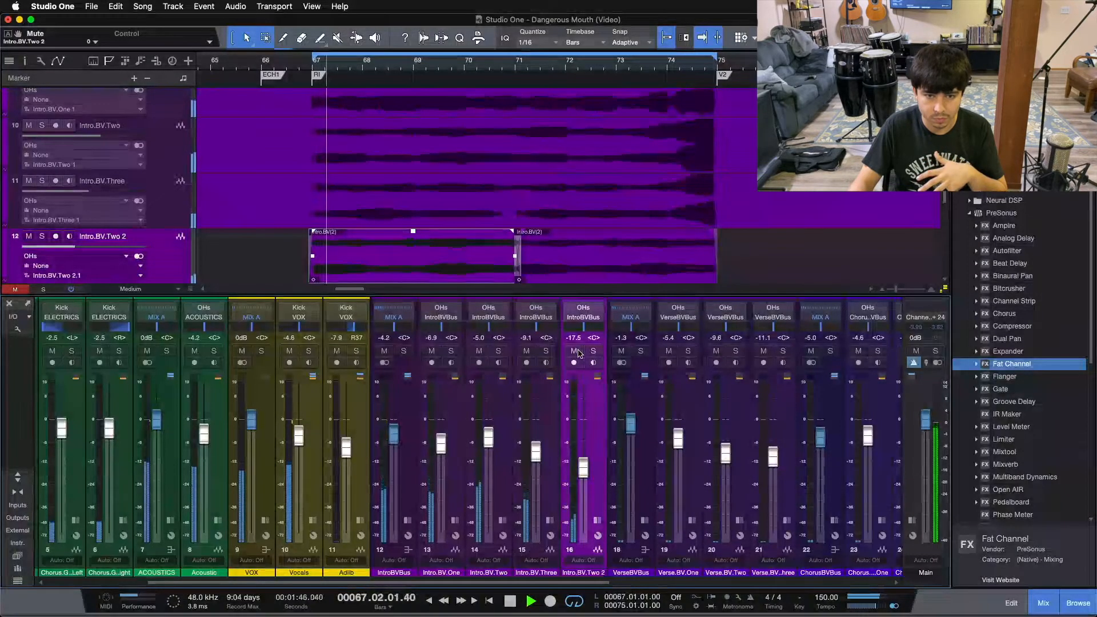
left_click(576, 350)
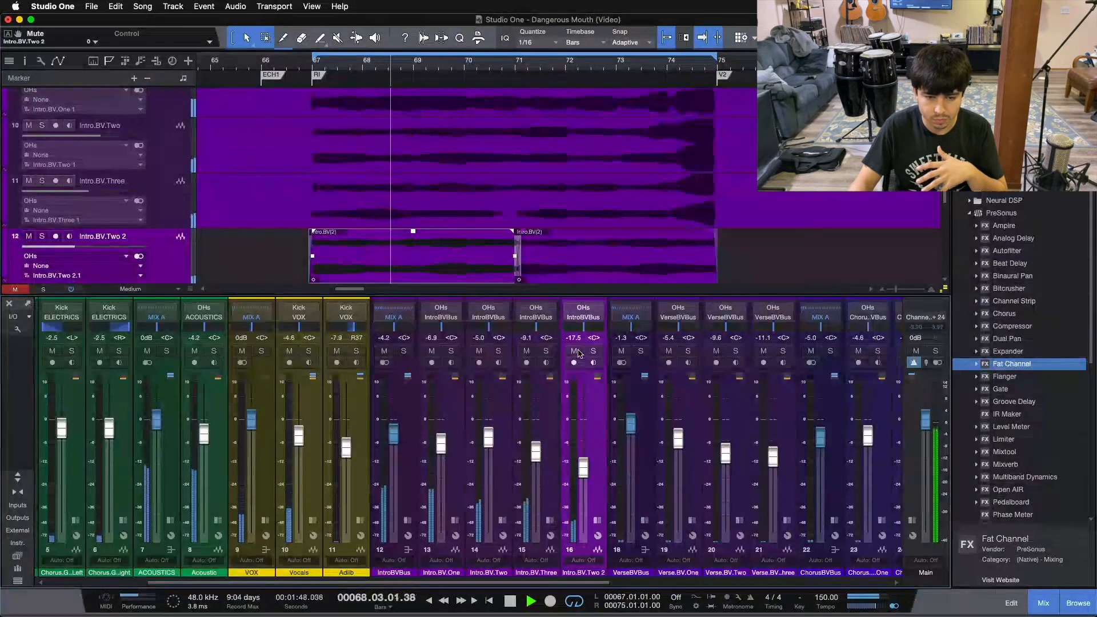
left_click(576, 351)
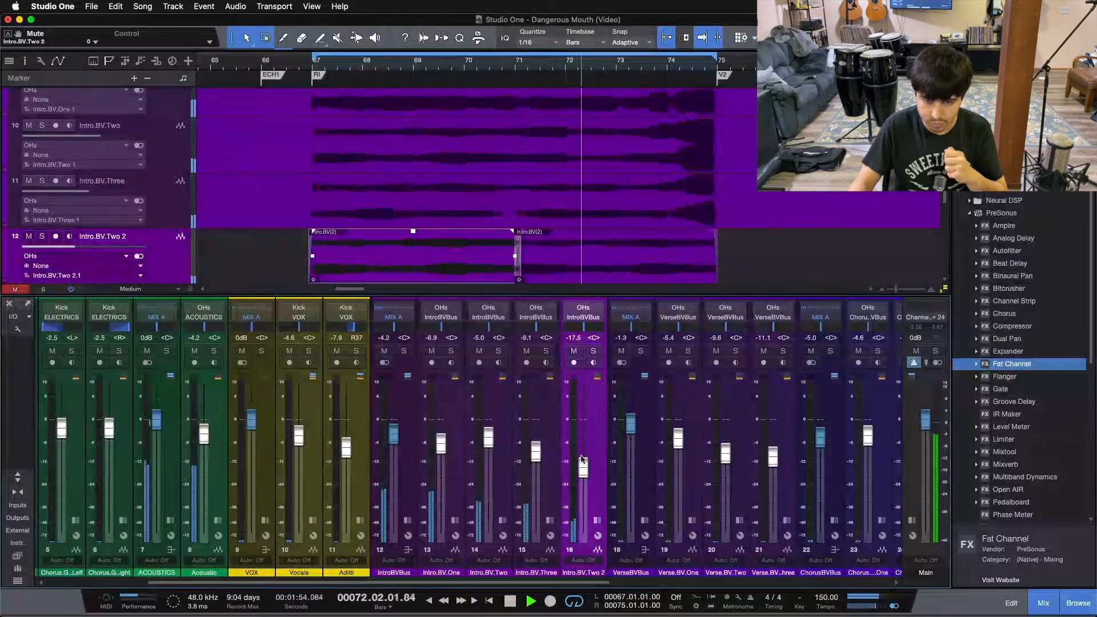
Exaggerate the Intro.BV.Two 2 level during playback and gradually lower it back to -17.5 dB.
left_click_drag(583, 470, 580, 445)
scroll(579, 444, "down", 5)
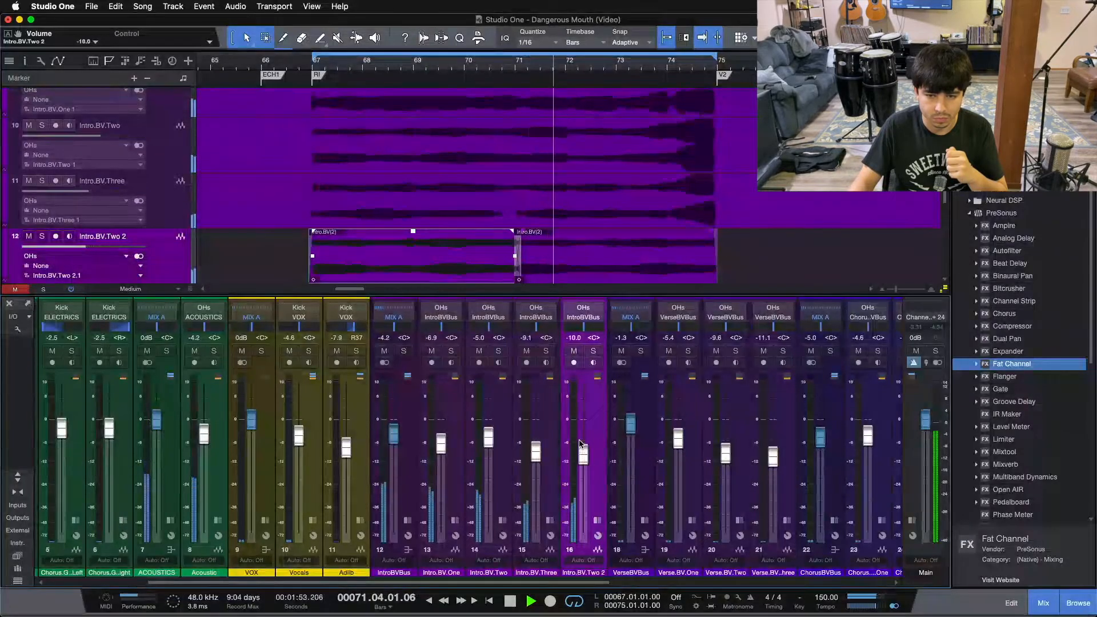
scroll(580, 444, "down", 4)
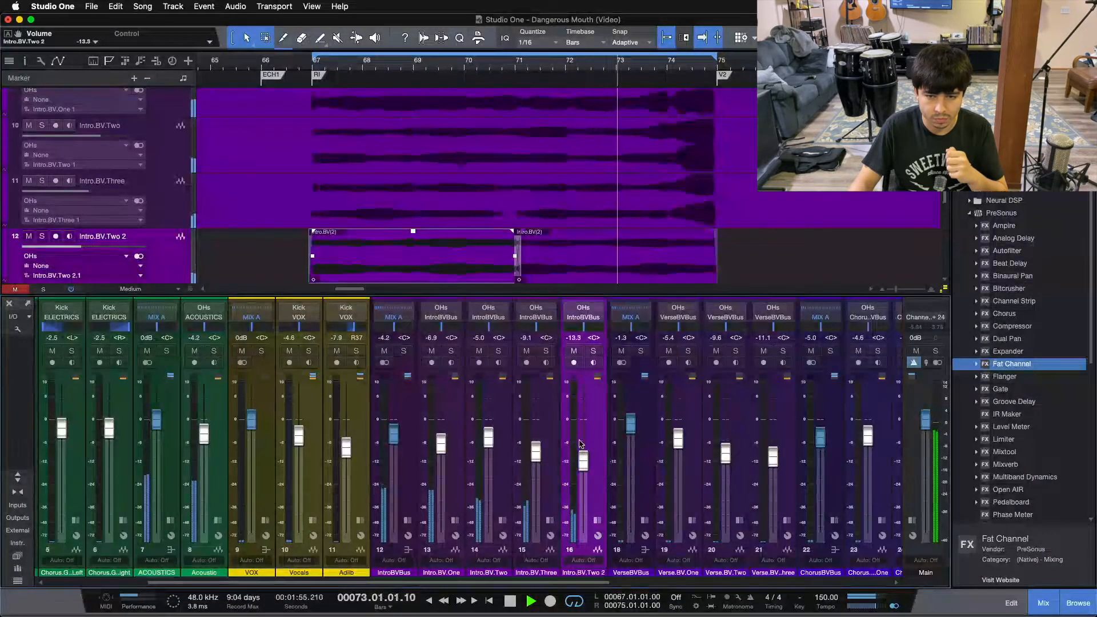
scroll(581, 444, "down", 4)
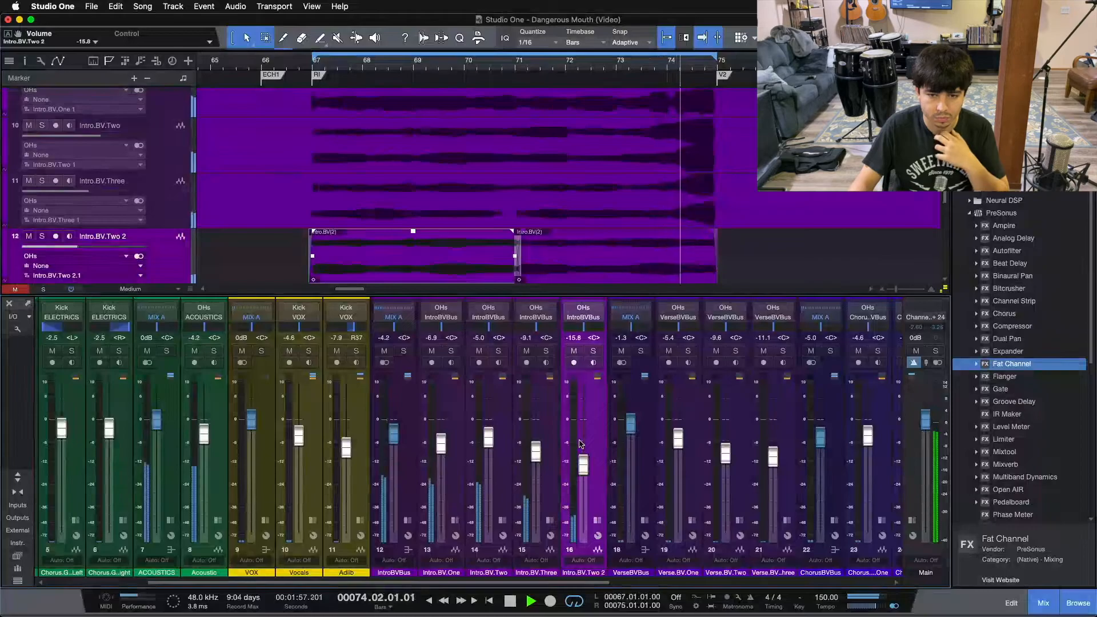
scroll(581, 444, "down", 1)
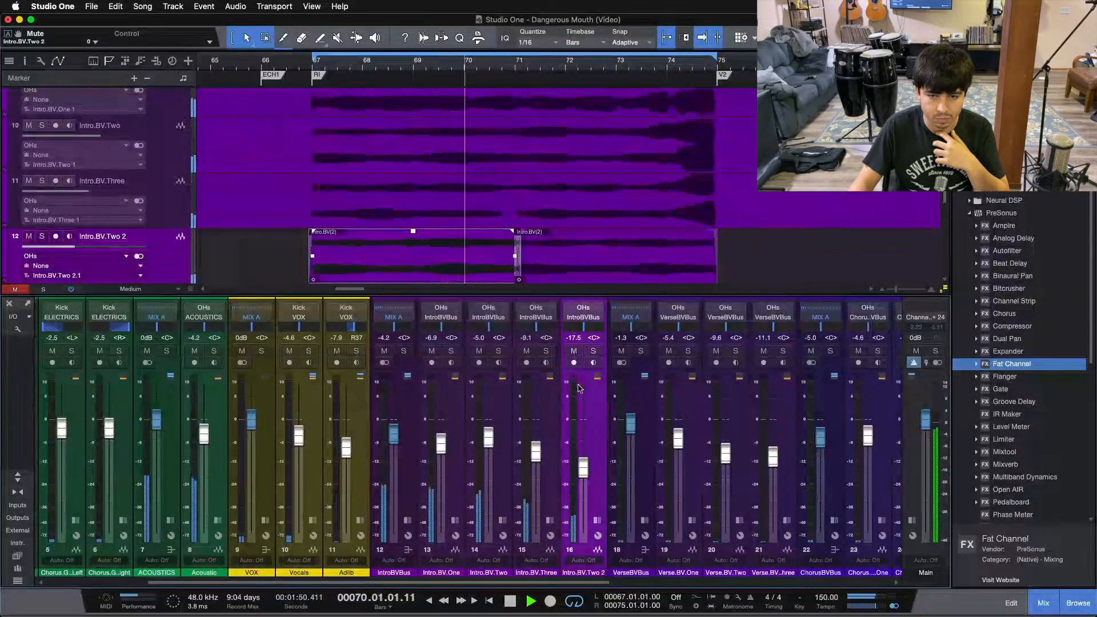
Set Intro.BV.Two 2 to -16.7 dB, compare the mix with it muted and unmuted, and stop playback.
scroll(584, 463, "up", 1)
left_click(575, 350)
left_click(575, 350)
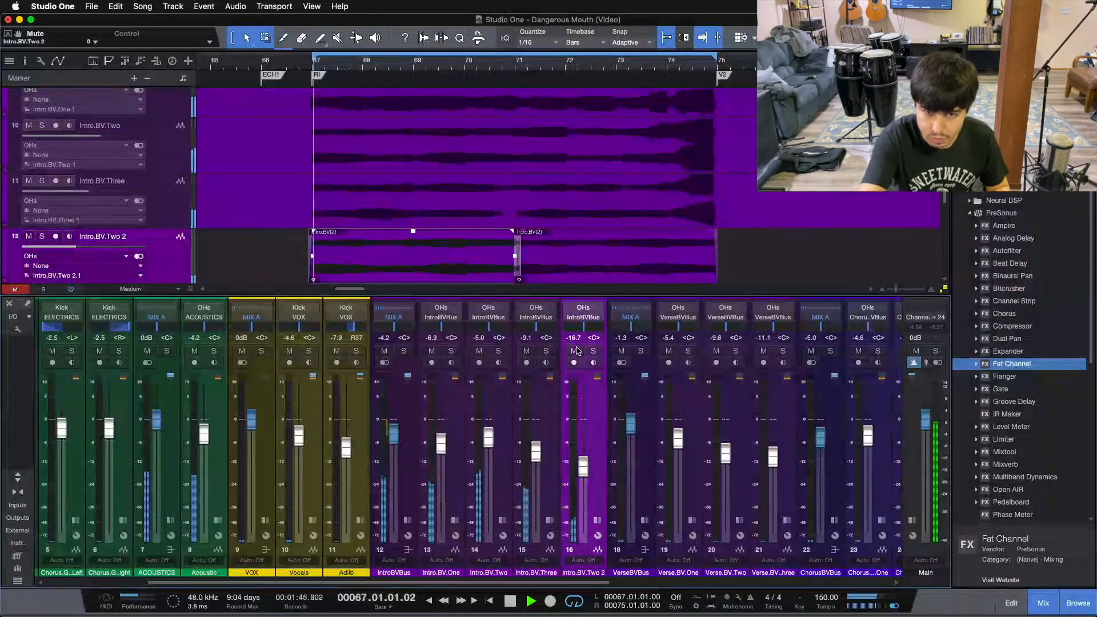
key("space")
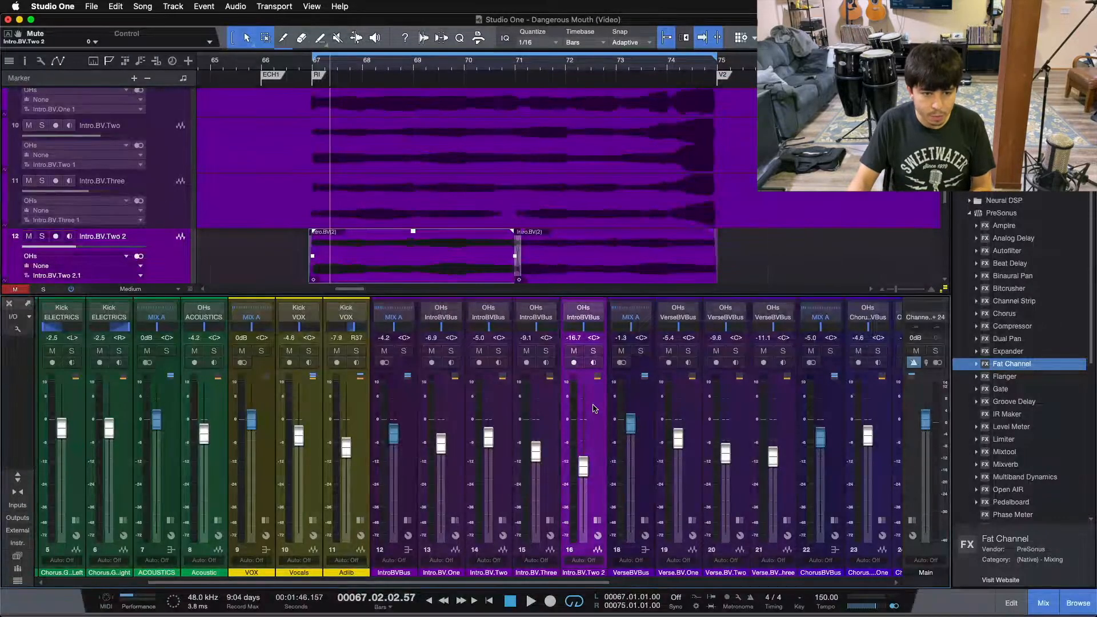
left_click(170, 487)
left_click(206, 481)
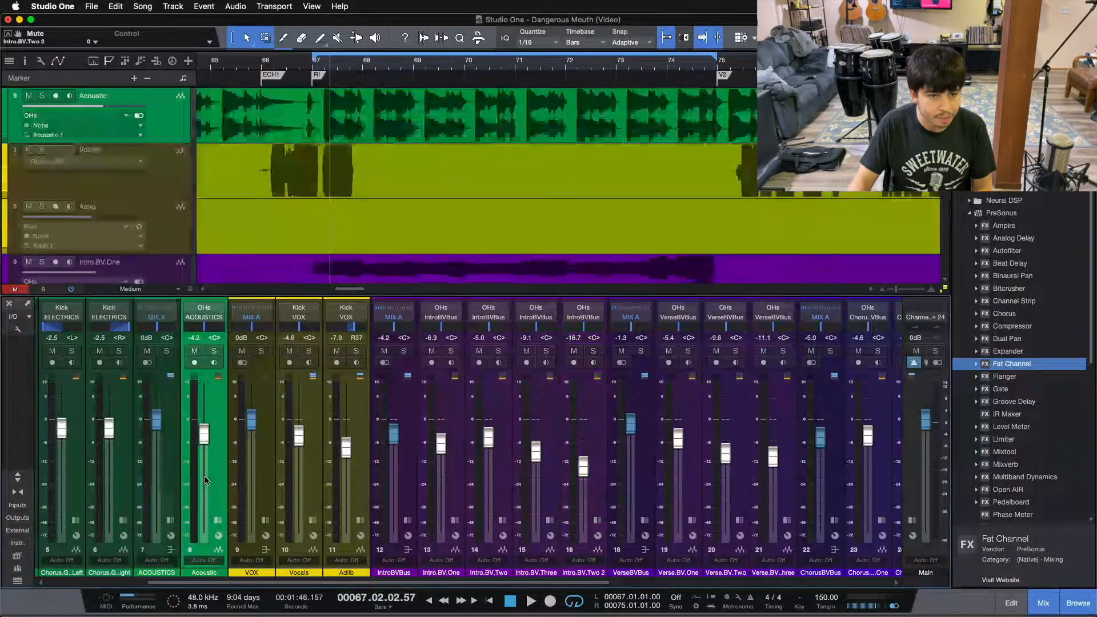
scroll(503, 222, "down", 5)
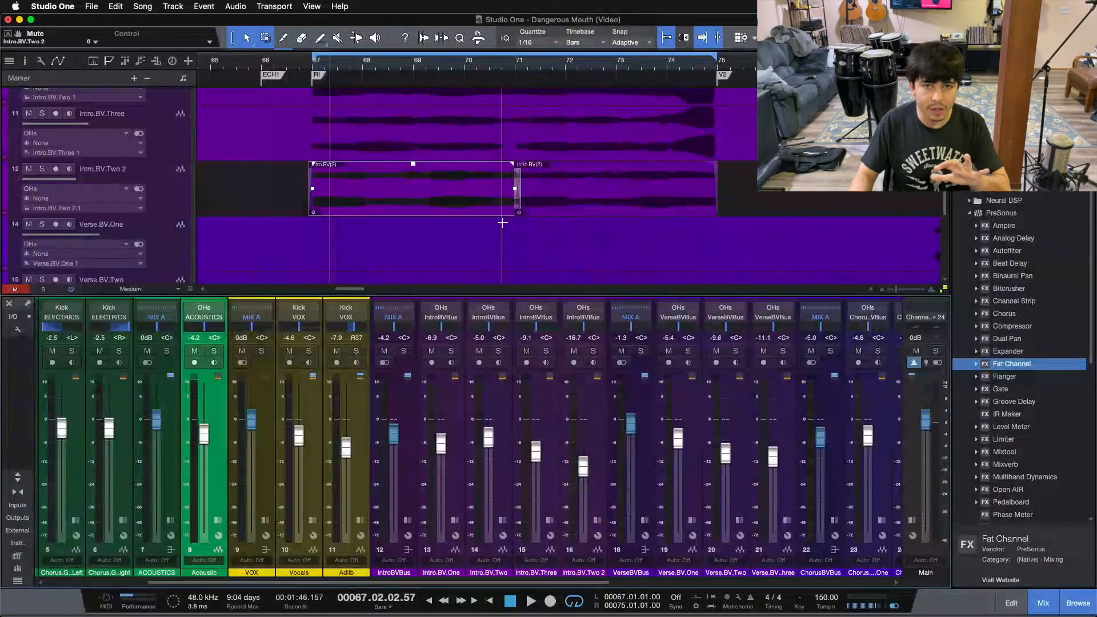
Play the loop from bar 67 with Intro.BV.Two 2 raised to -8.3 dB, stop, and restore its level to -16.7 dB.
left_click(599, 440)
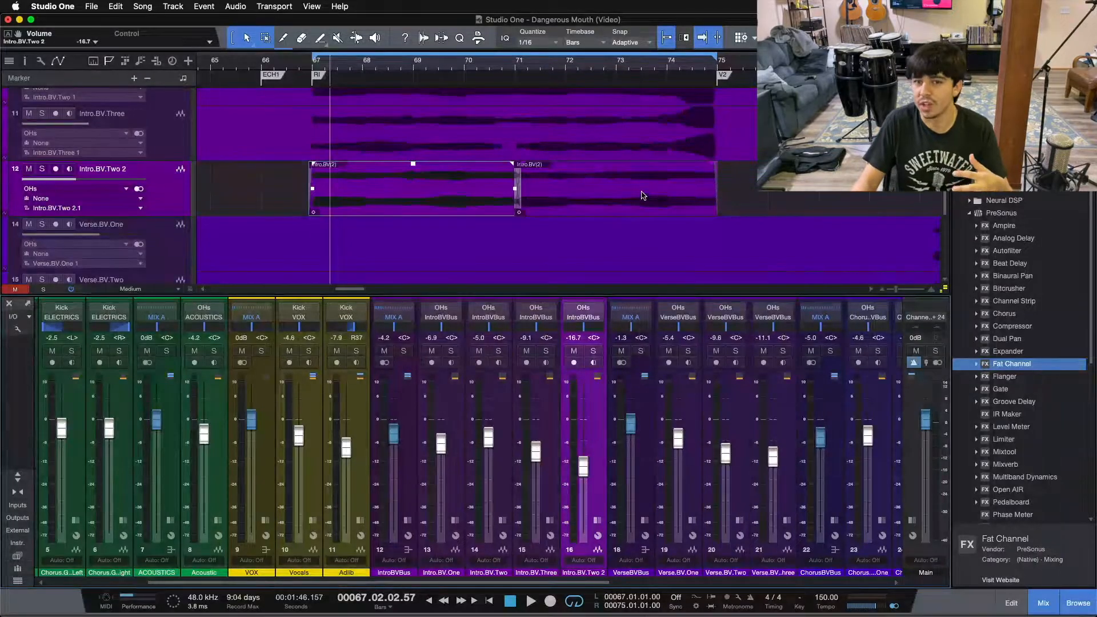
key("KP_1")
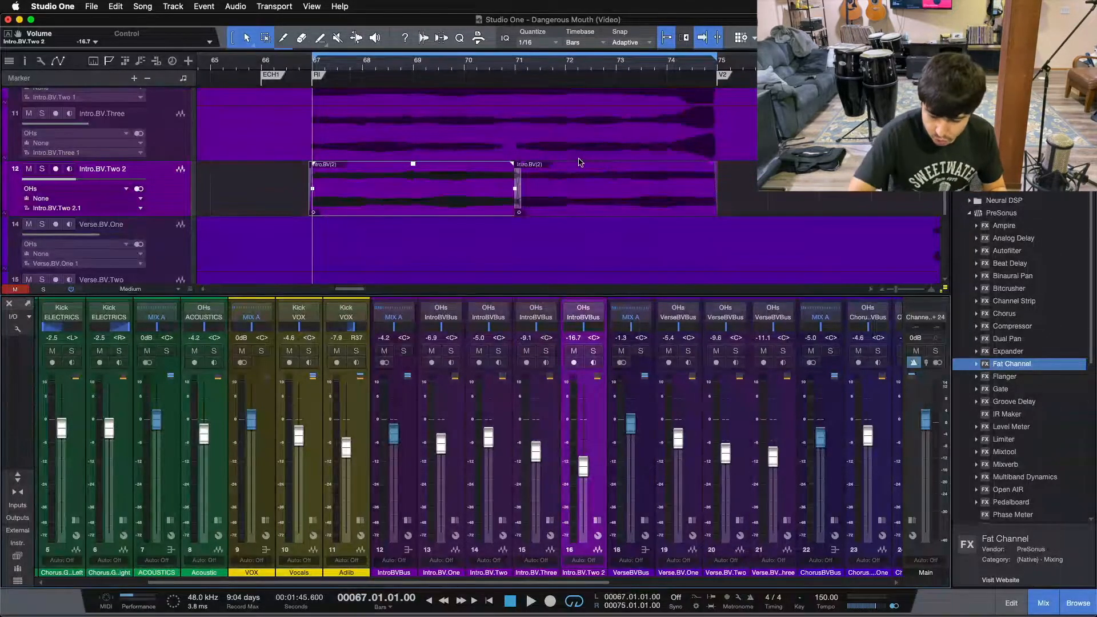
key("space")
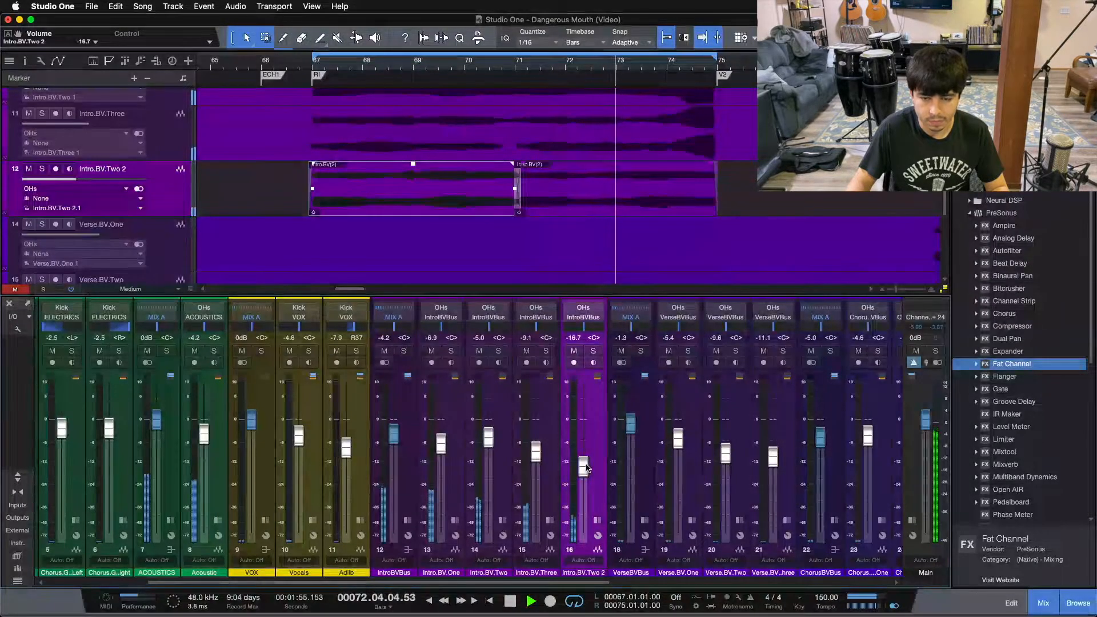
scroll(589, 468, "up", 5)
scroll(589, 467, "up", 1)
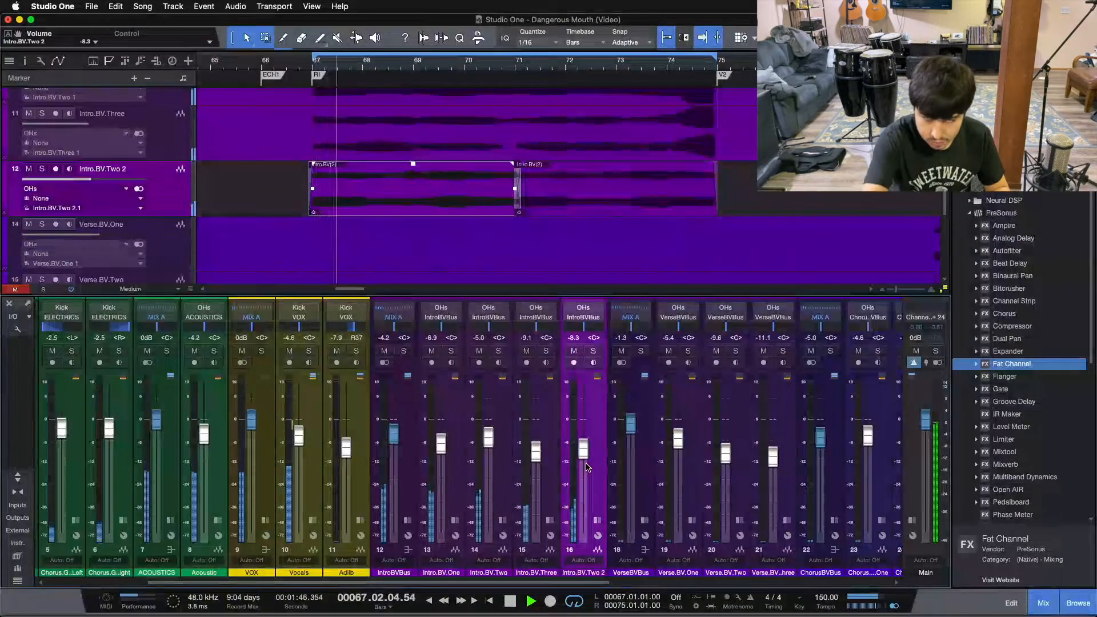
key("space")
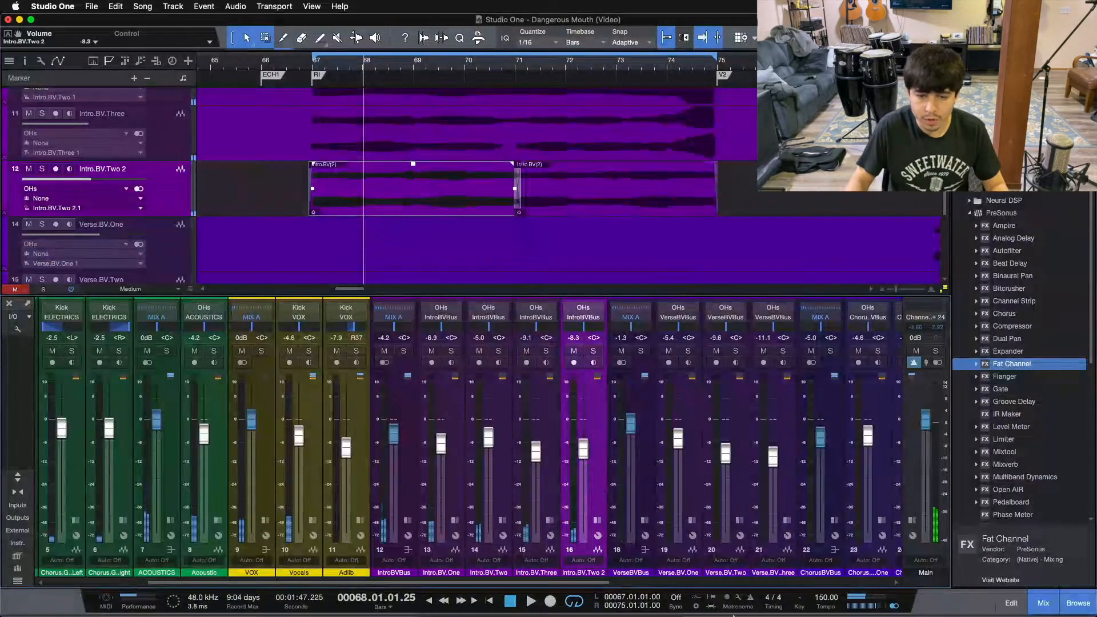
scroll(564, 451, "down", 6)
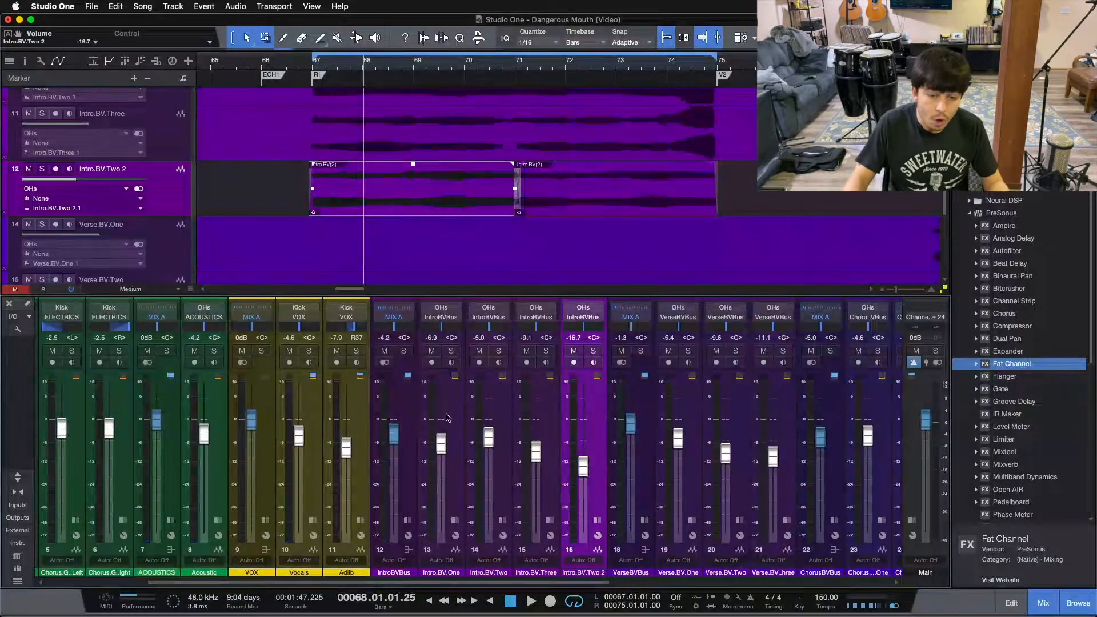
Hide the mixing console and select the original Intro.BV.Two track in the arrangement.
left_click(404, 418)
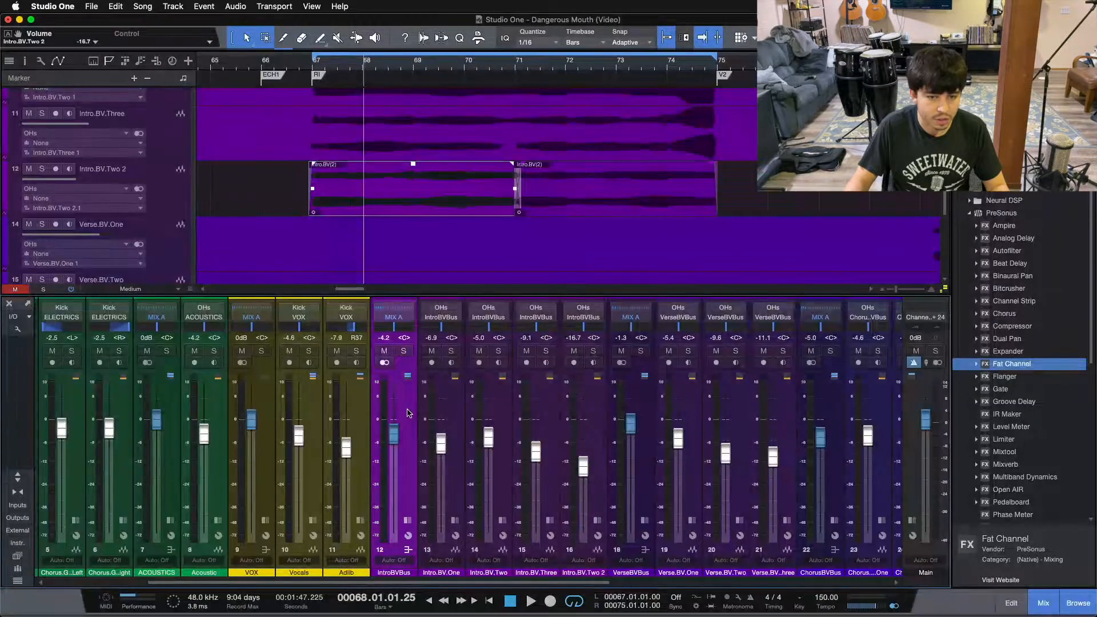
key("F3")
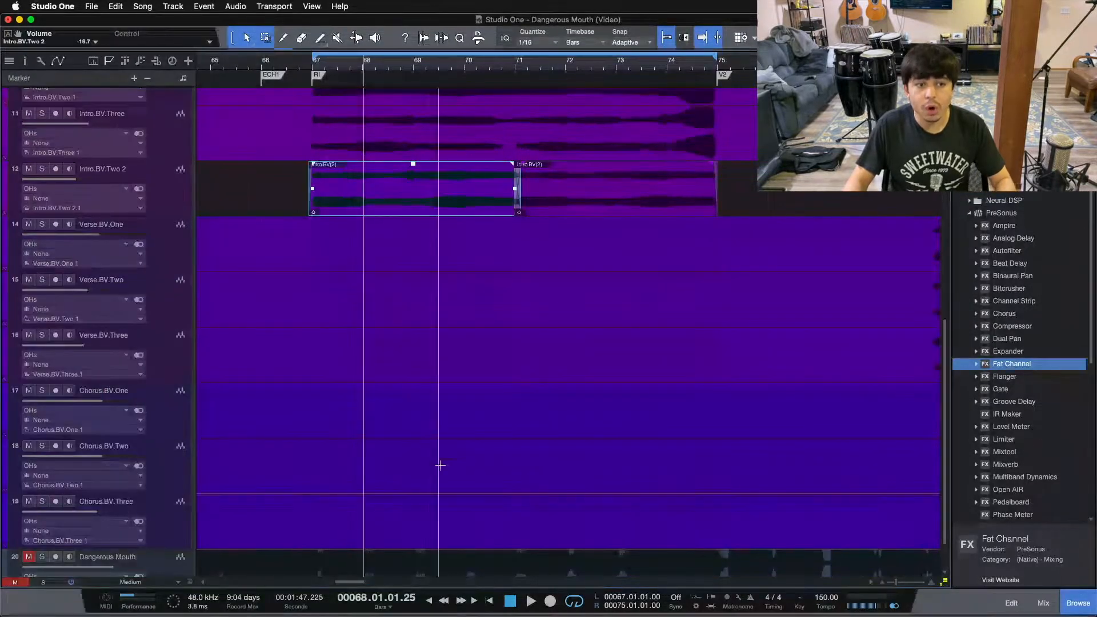
scroll(437, 457, "up", 5)
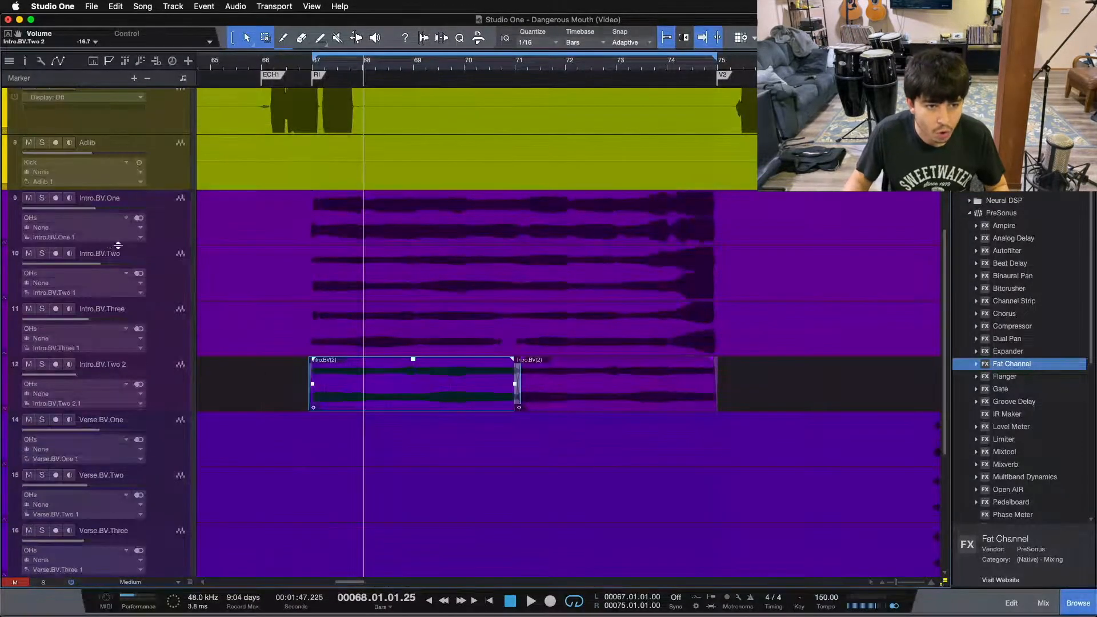
left_click(168, 263)
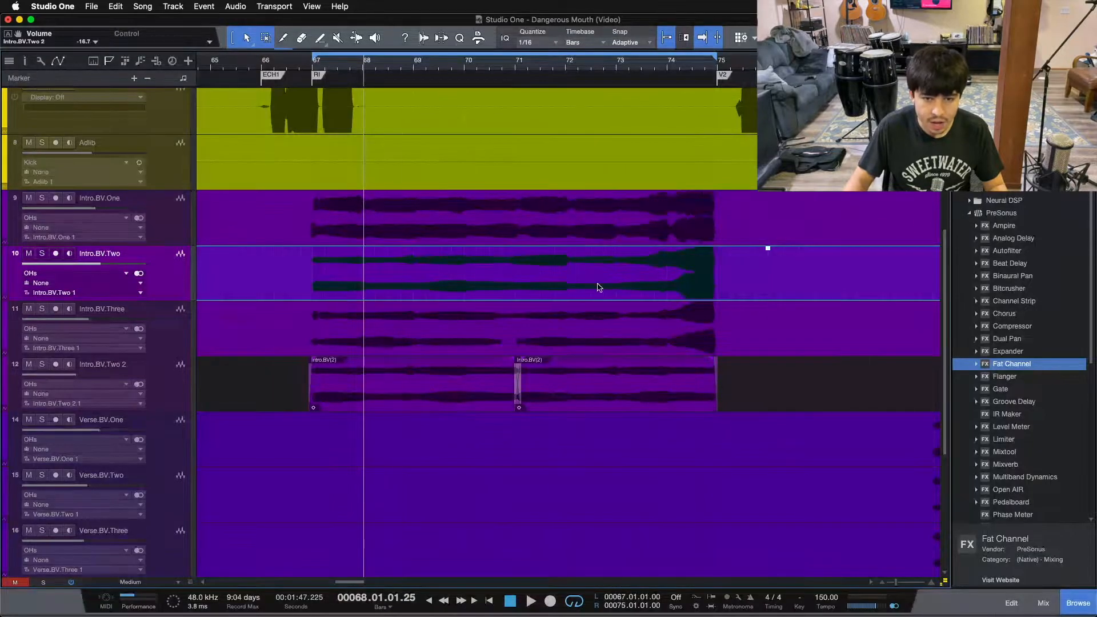
Examine the original Intro.BV.Two audio from bar 67 and the two copied events on Intro.BV.Two 2, and clear the selection.
left_click_drag(515, 272, 313, 269)
left_click(760, 396)
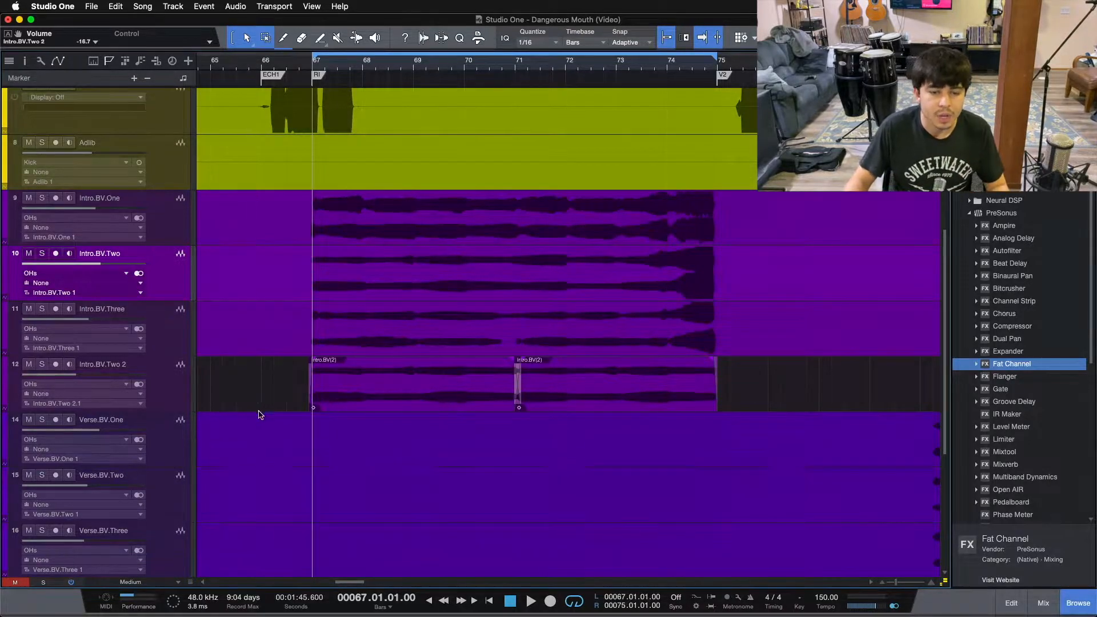
left_click(327, 398)
left_click(573, 384)
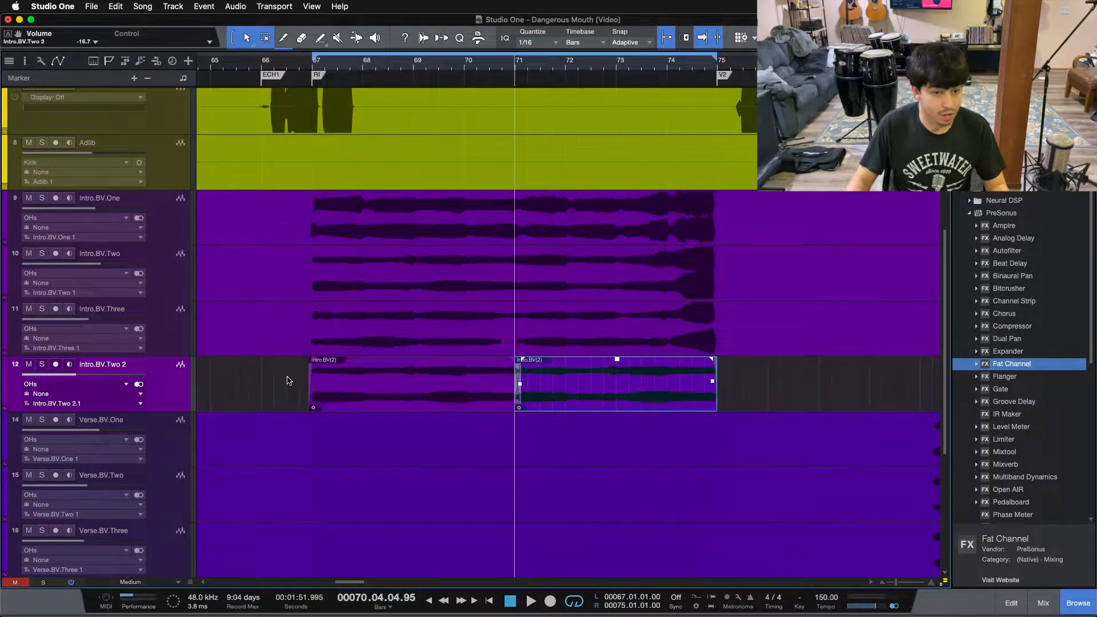
left_click(264, 372)
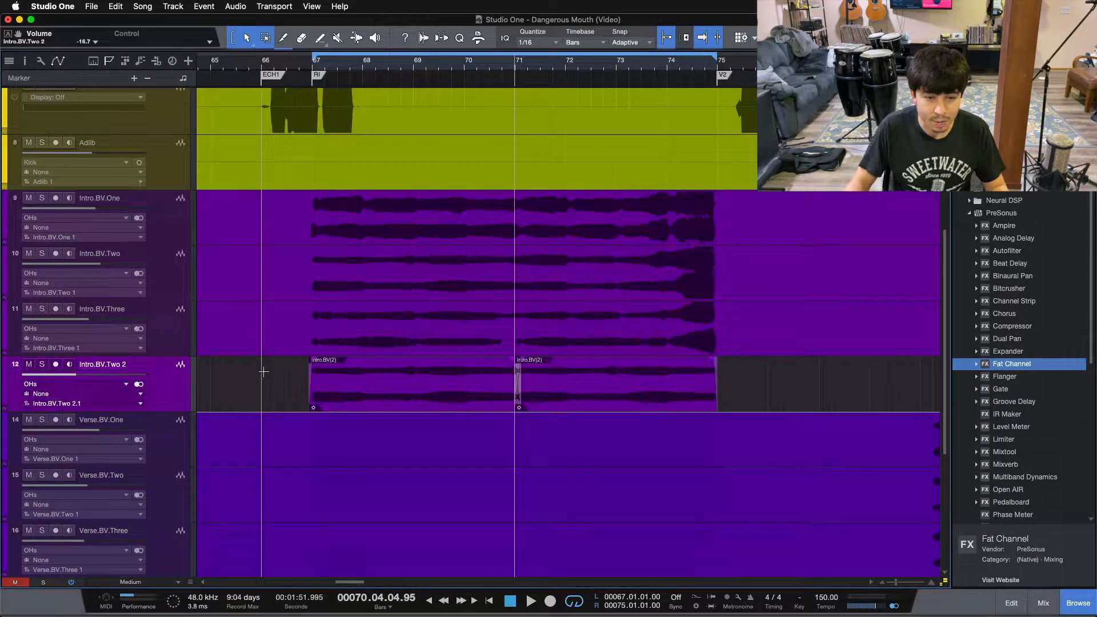
left_click_drag(401, 372, 641, 377)
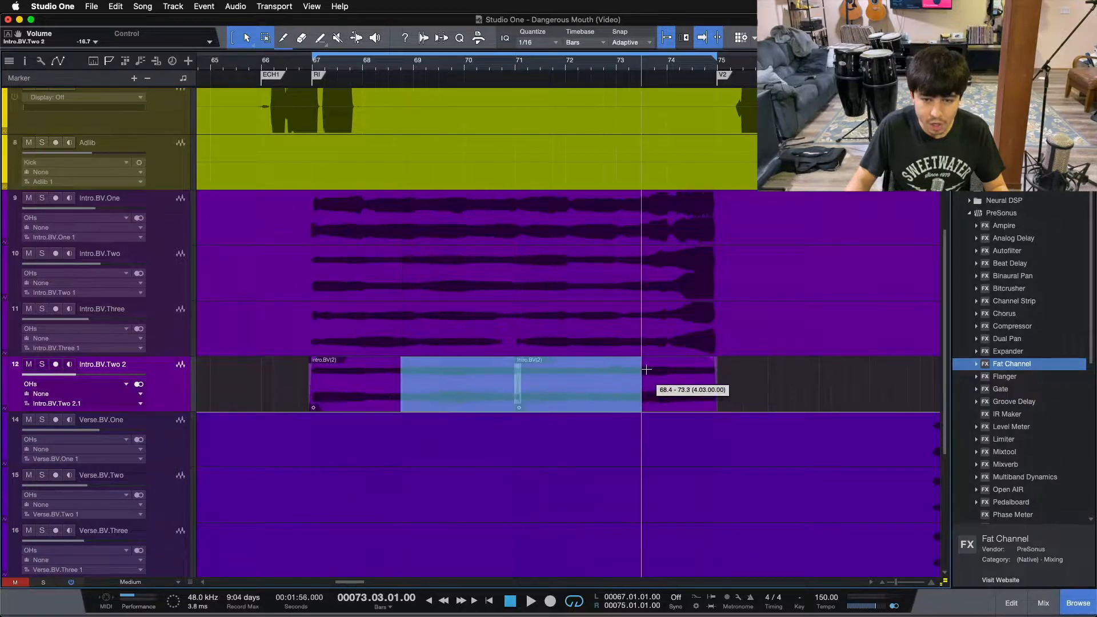
left_click(771, 371)
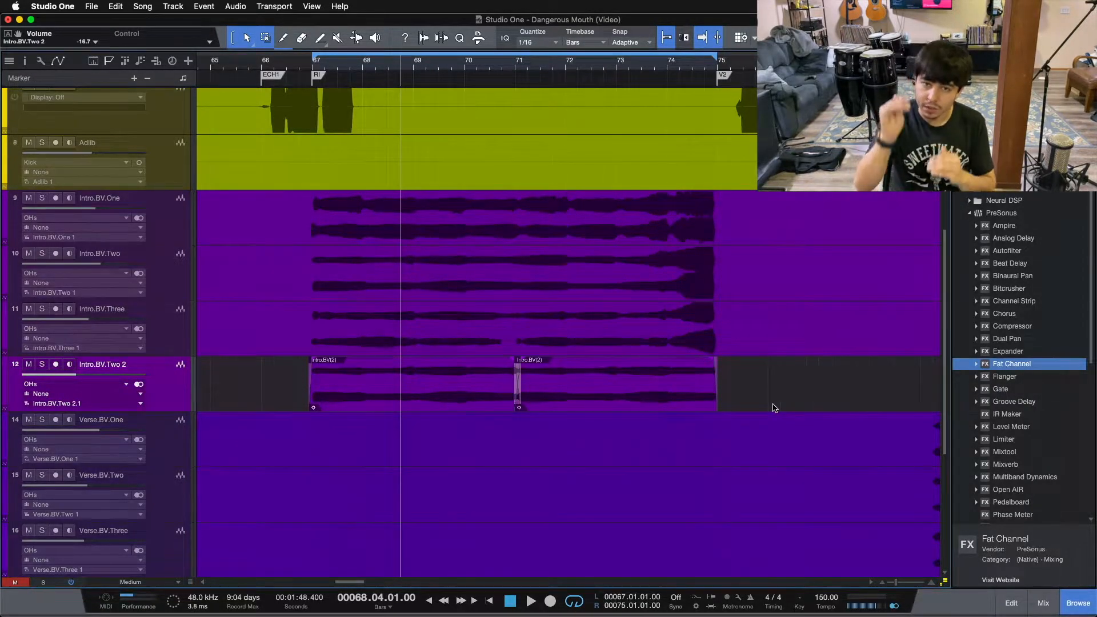